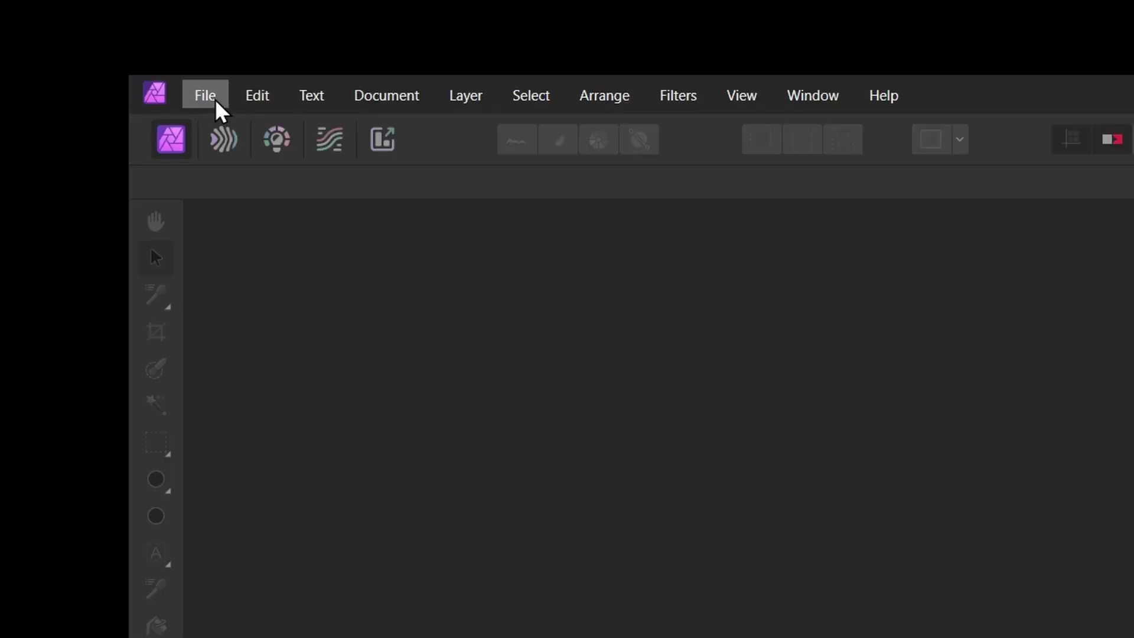
Step: Create a new 4600 × 2600 px document and place the Person_01.png image in it
left_click(51, 13)
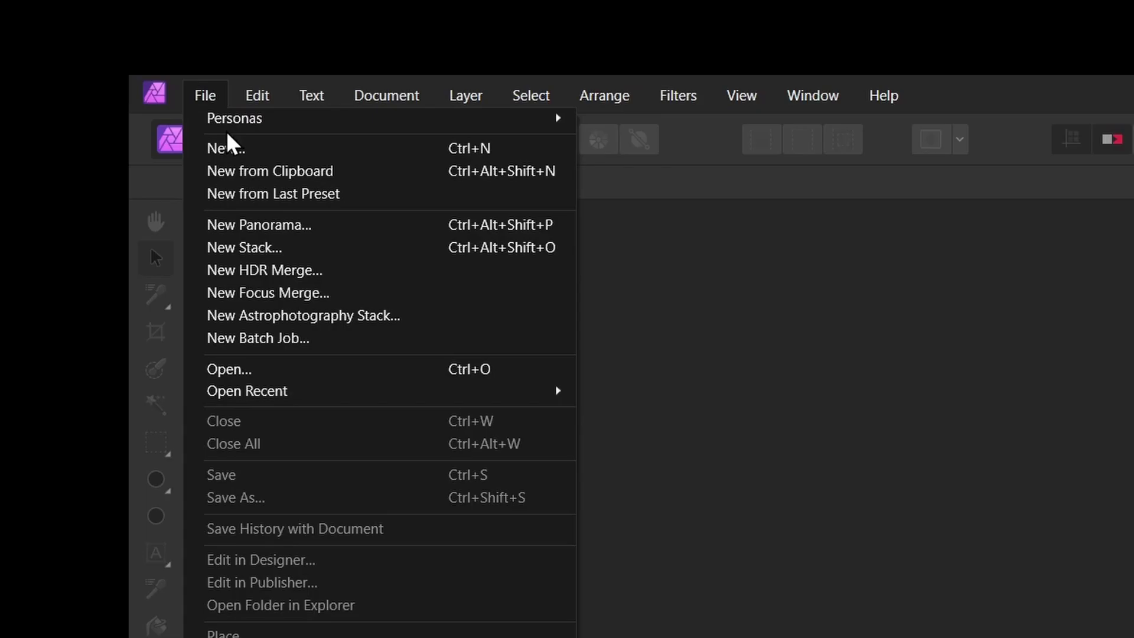
left_click(241, 151)
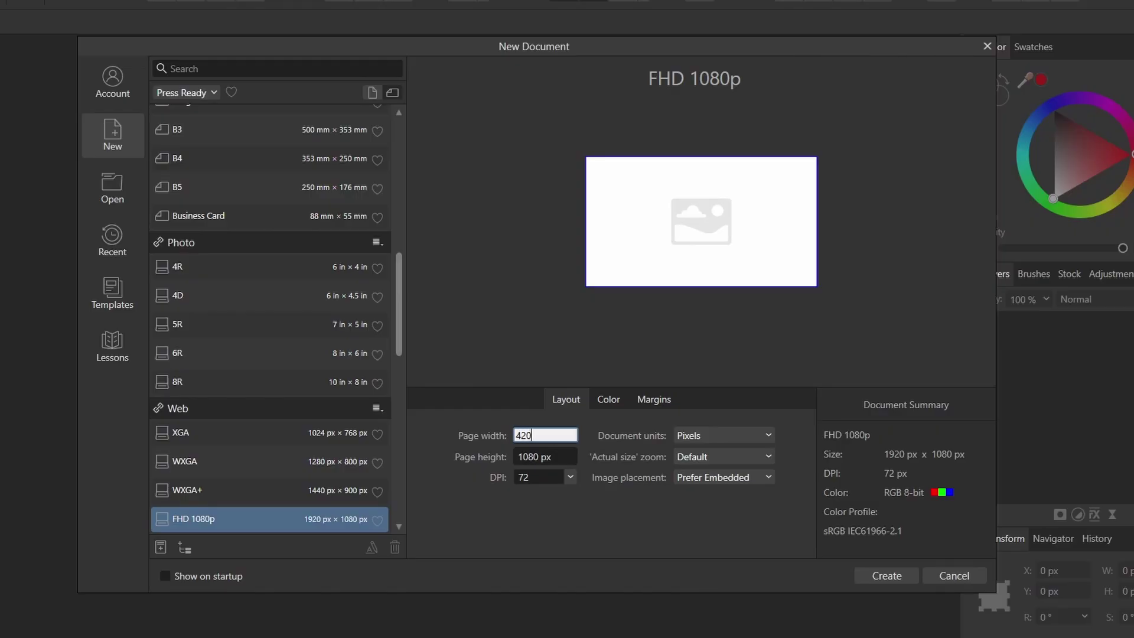
type("4200")
key("Tab")
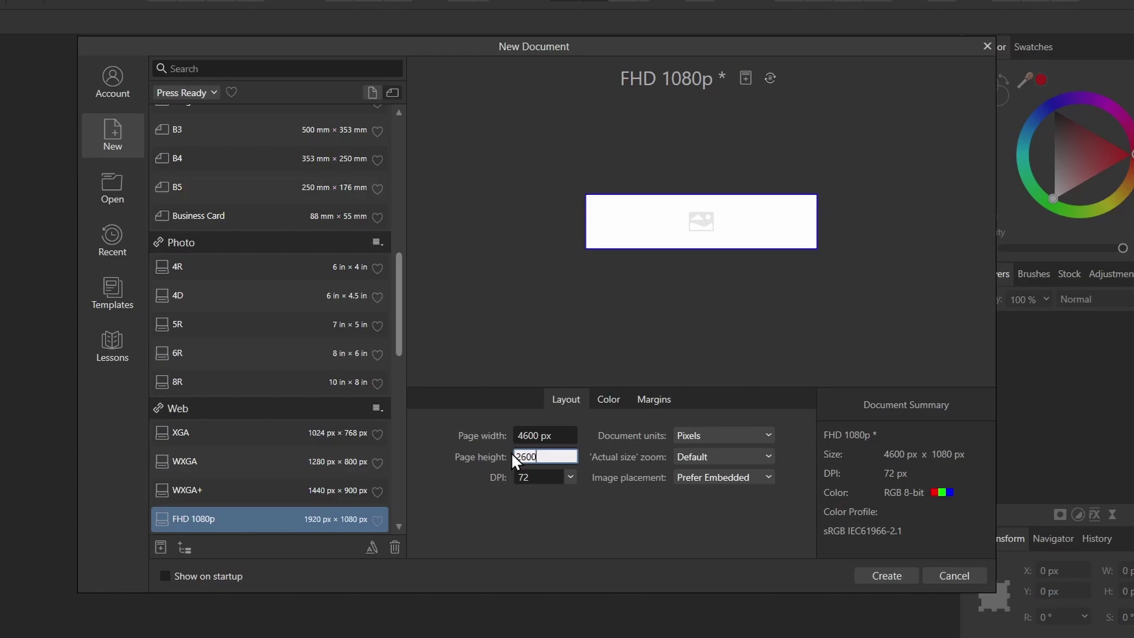
left_click(883, 572)
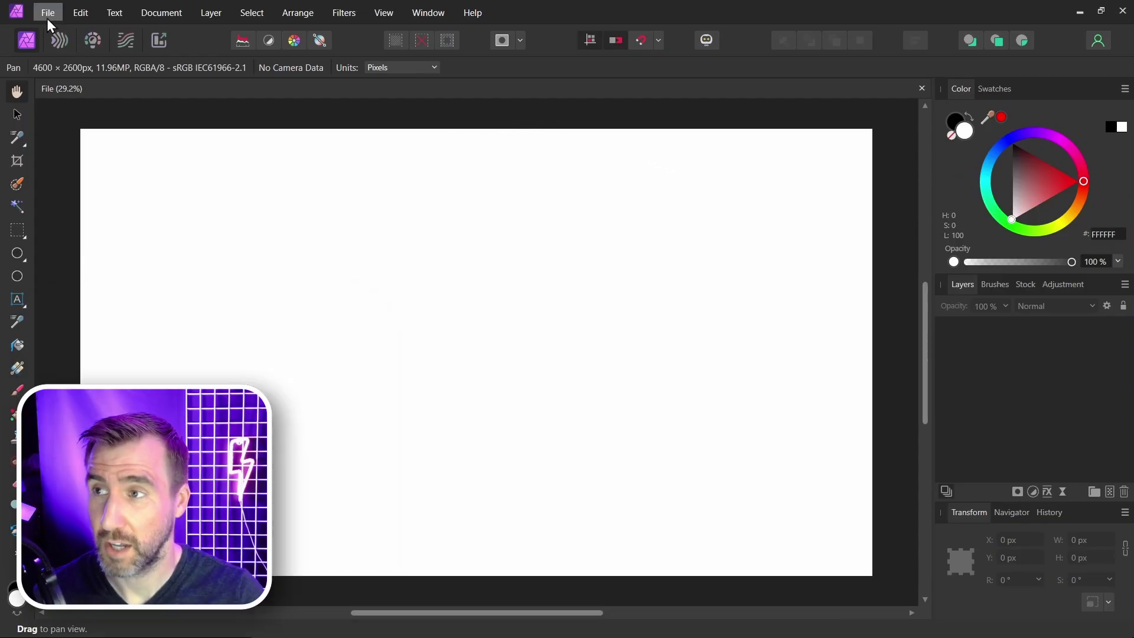
left_click(47, 18)
left_click(117, 352)
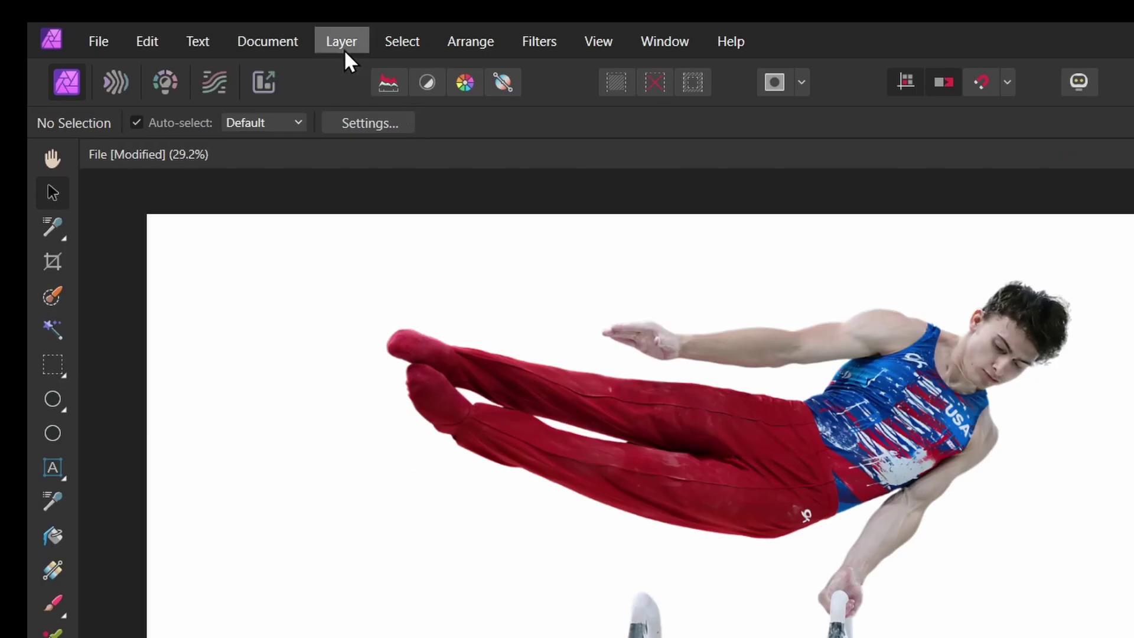
Step: Add a fill layer in bright blue (009DFF) and move it beneath the Person_01.png layer
left_click(211, 14)
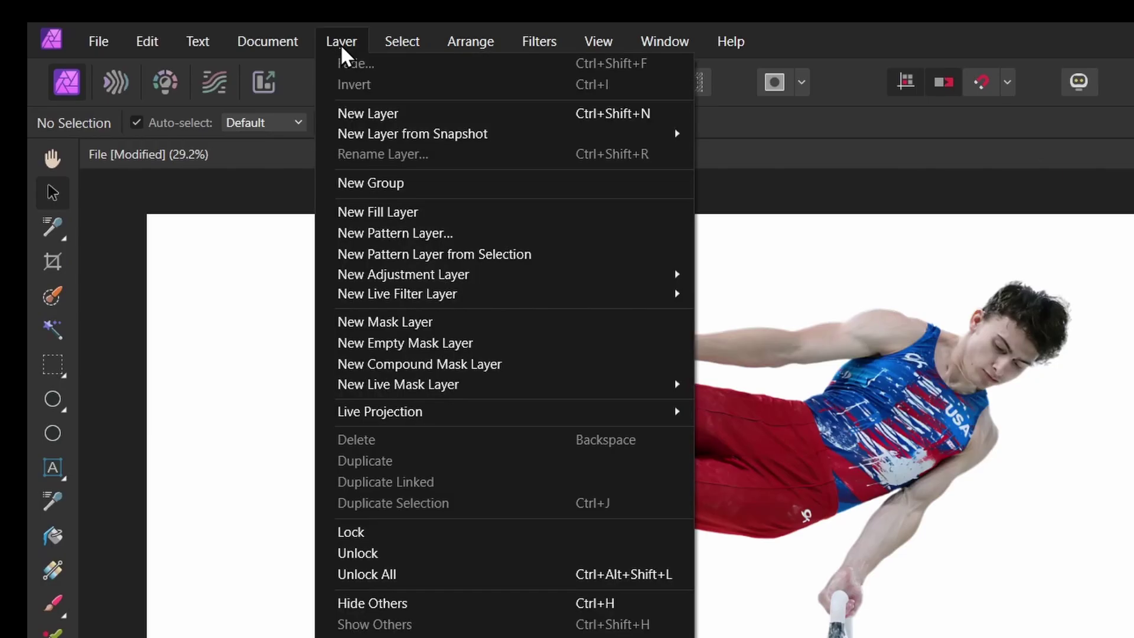
left_click(374, 212)
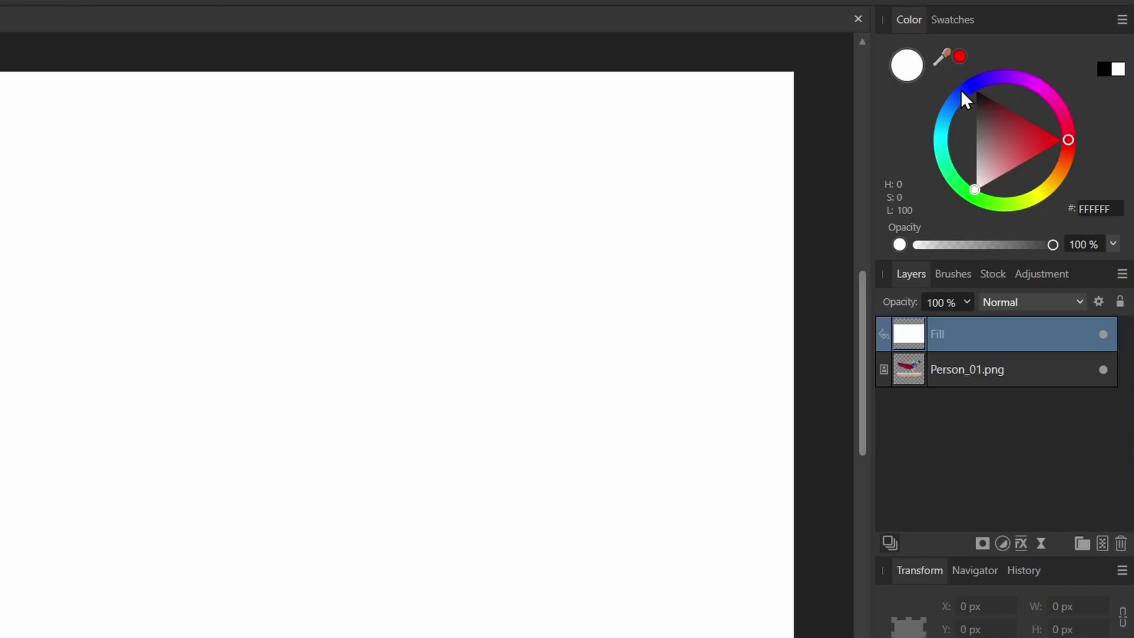
left_click_drag(961, 90, 947, 118)
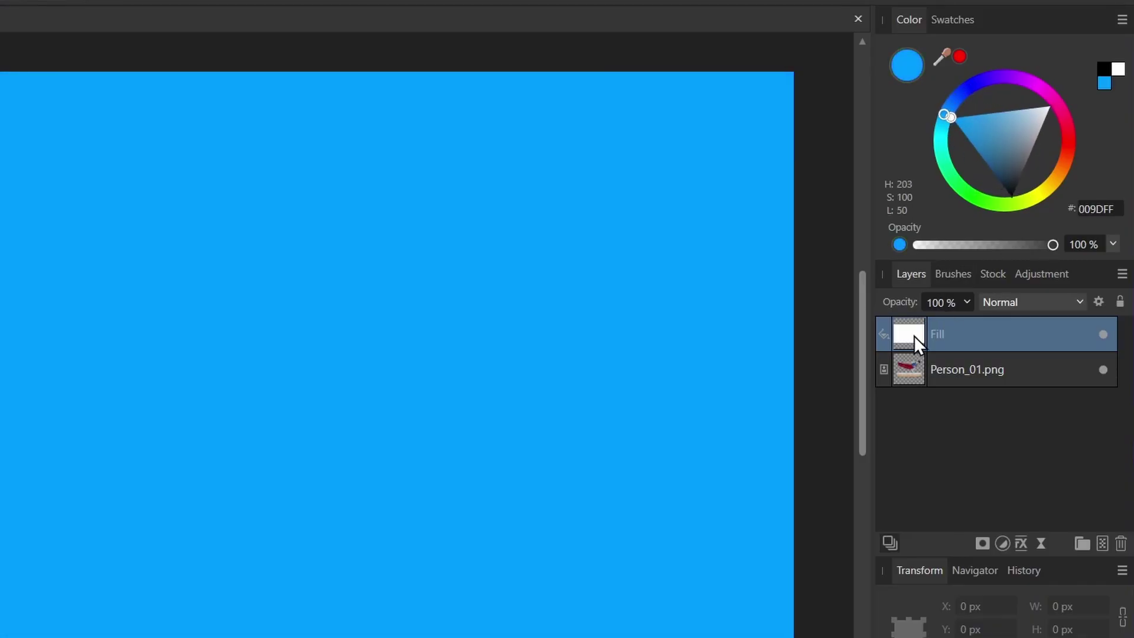
left_click_drag(913, 335, 910, 398)
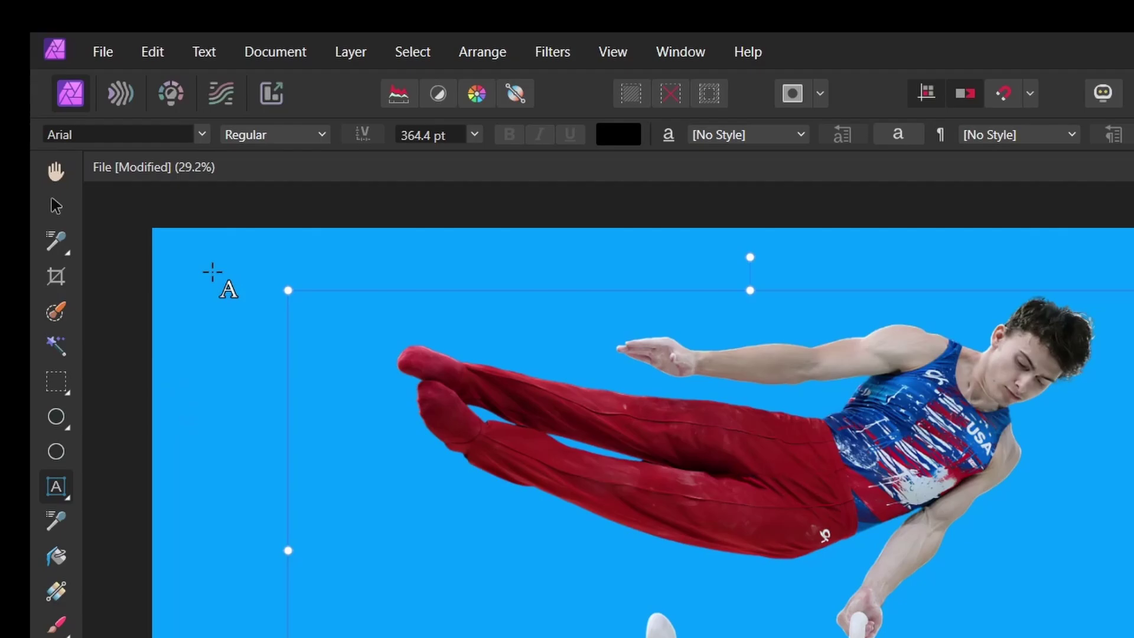
Step: Add the artistic text STRONG near the canvas's upper-left corner and set its font to Anton
left_click_drag(279, 329, 277, 336)
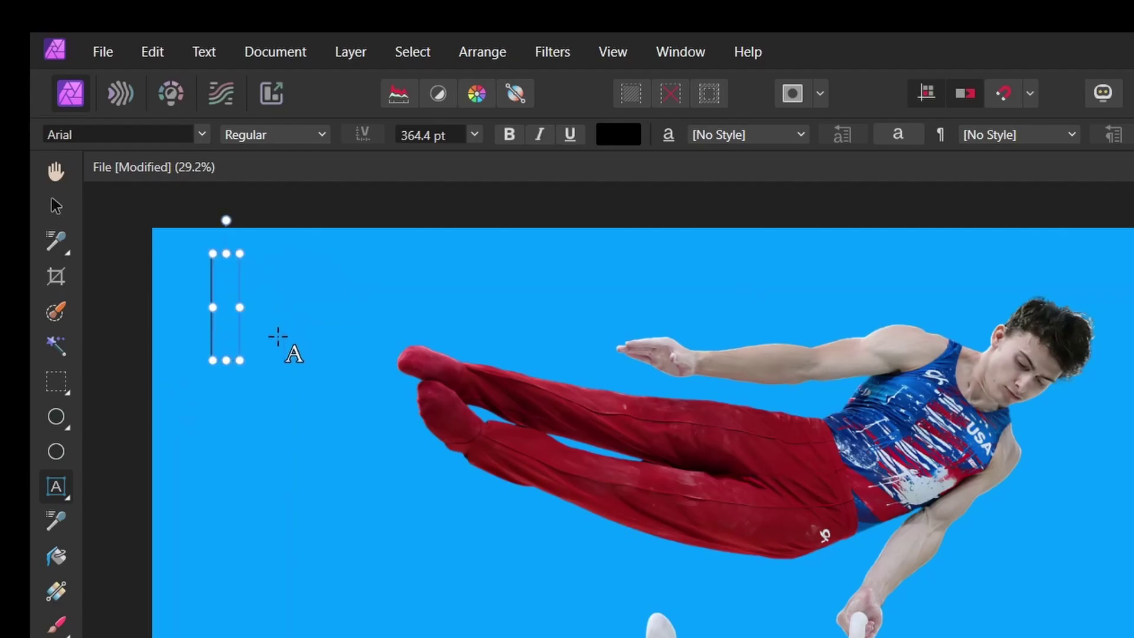
type("STRONG")
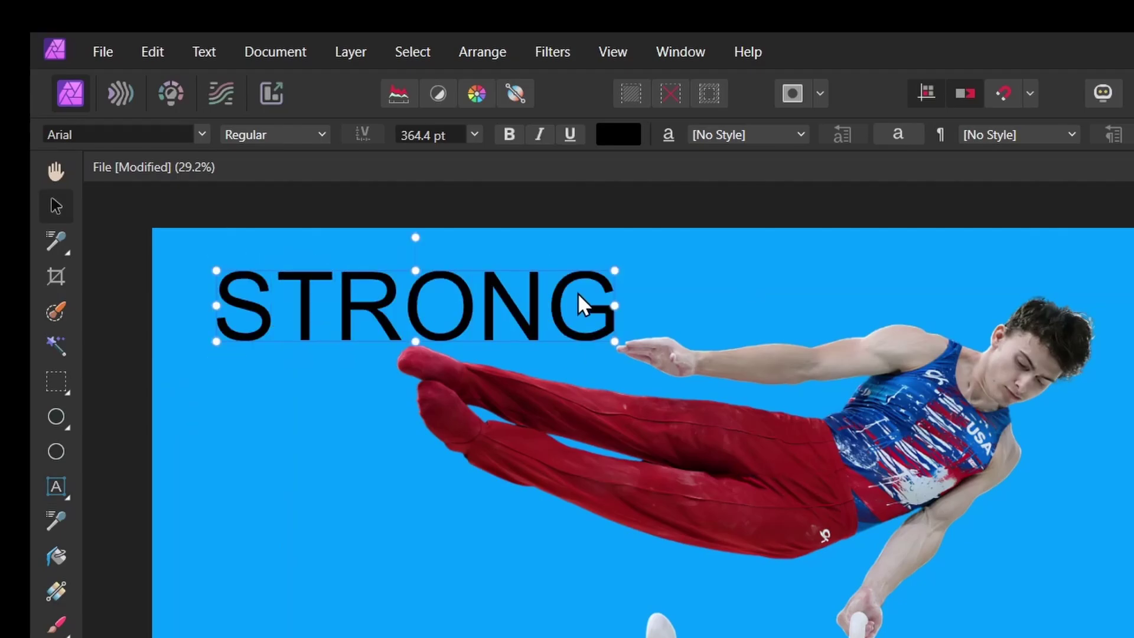
left_click(199, 132)
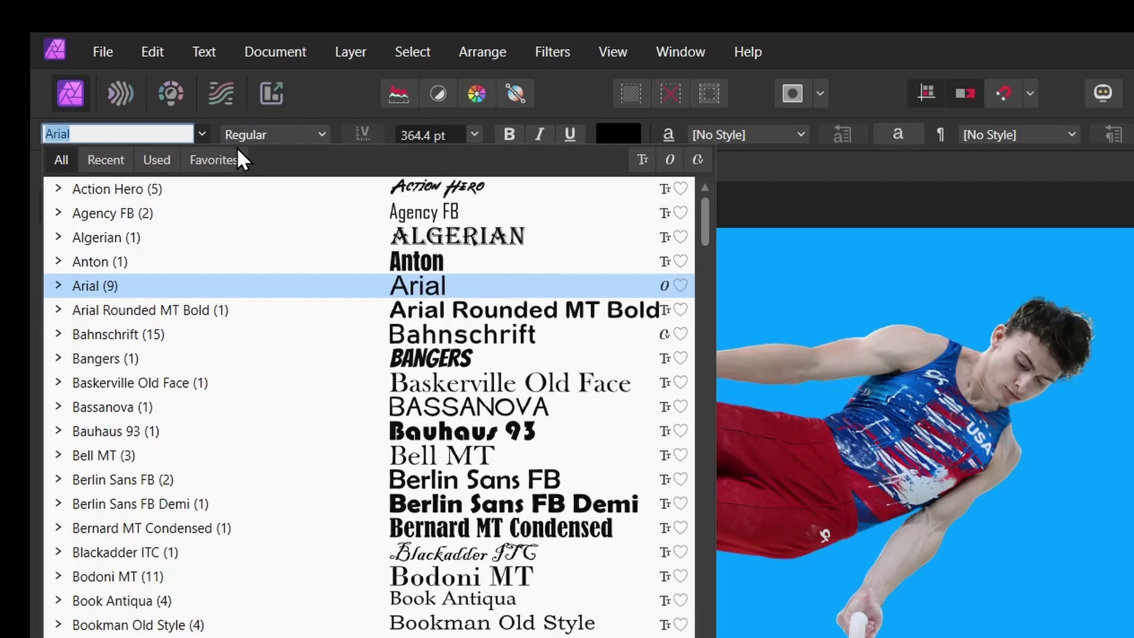
left_click(369, 259)
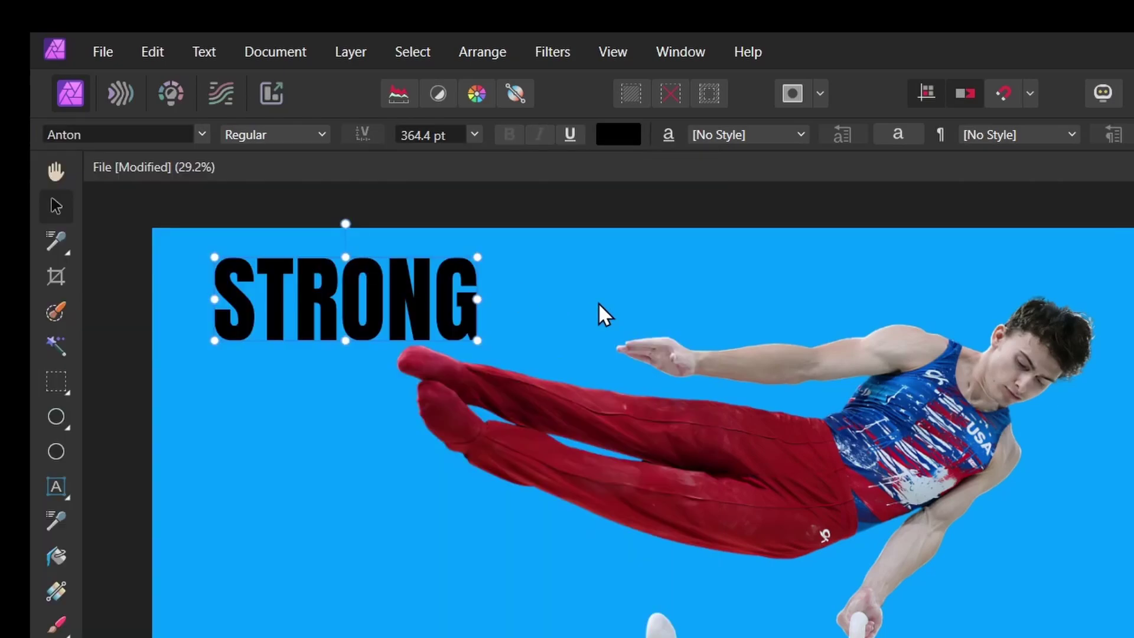
Step: Enlarge the STRONG text to about 1031 pt and position it behind the gymnast, with its layer beneath Person_01.png
left_click_drag(483, 342, 954, 521)
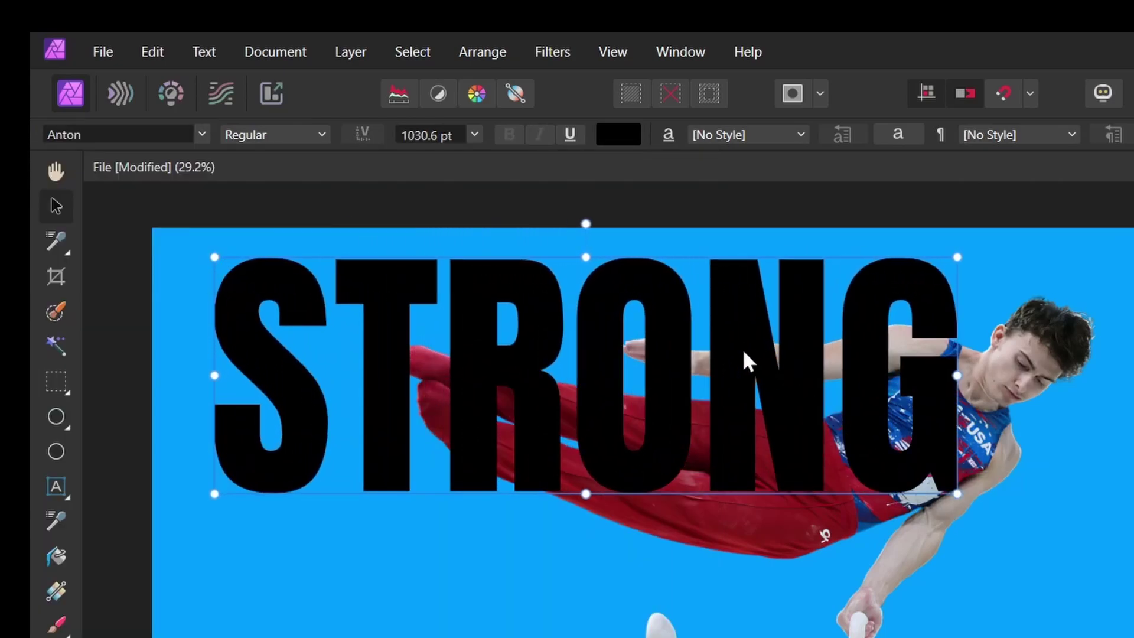
left_click_drag(742, 348, 903, 397)
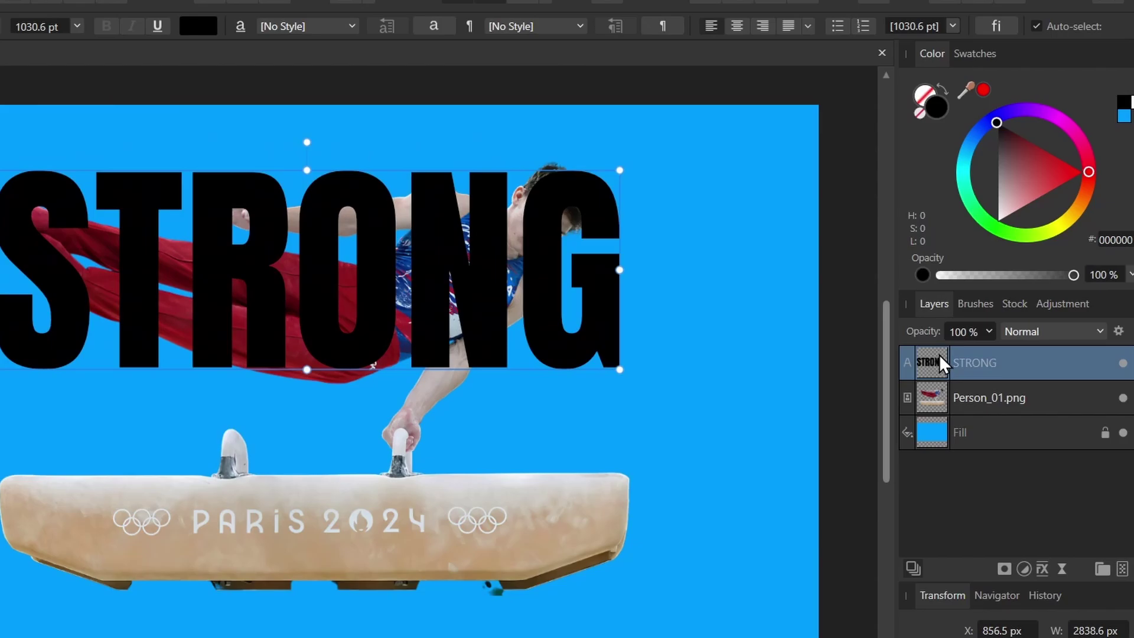
left_click_drag(939, 354, 934, 409)
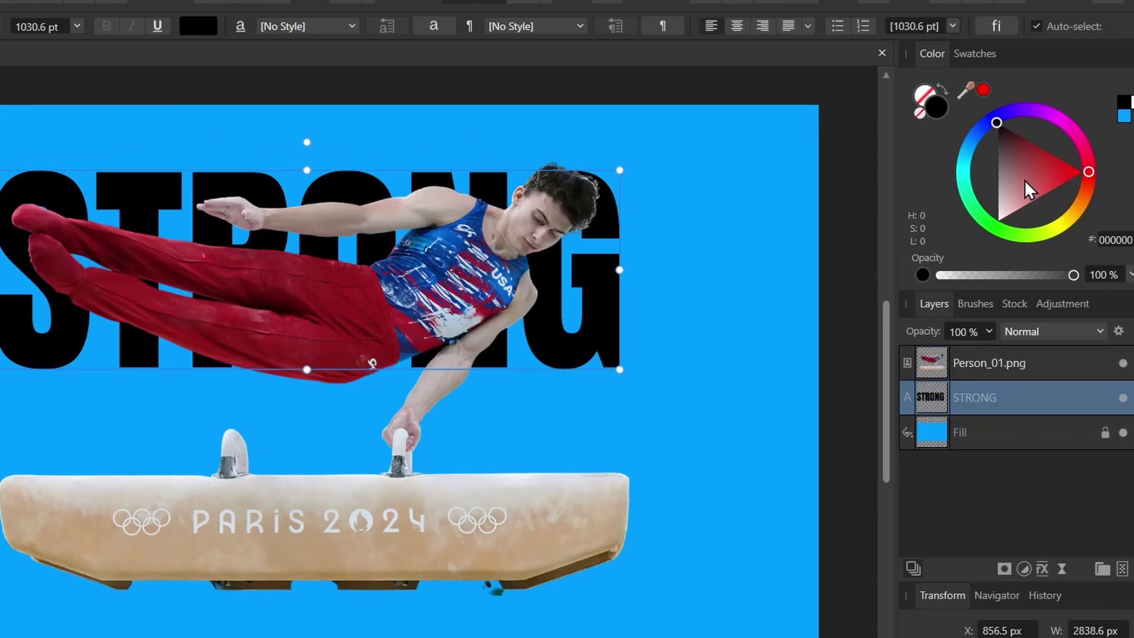
Step: Recolor the STRONG text white and enlarge it to about 1078 pt
left_click_drag(1023, 179, 996, 221)
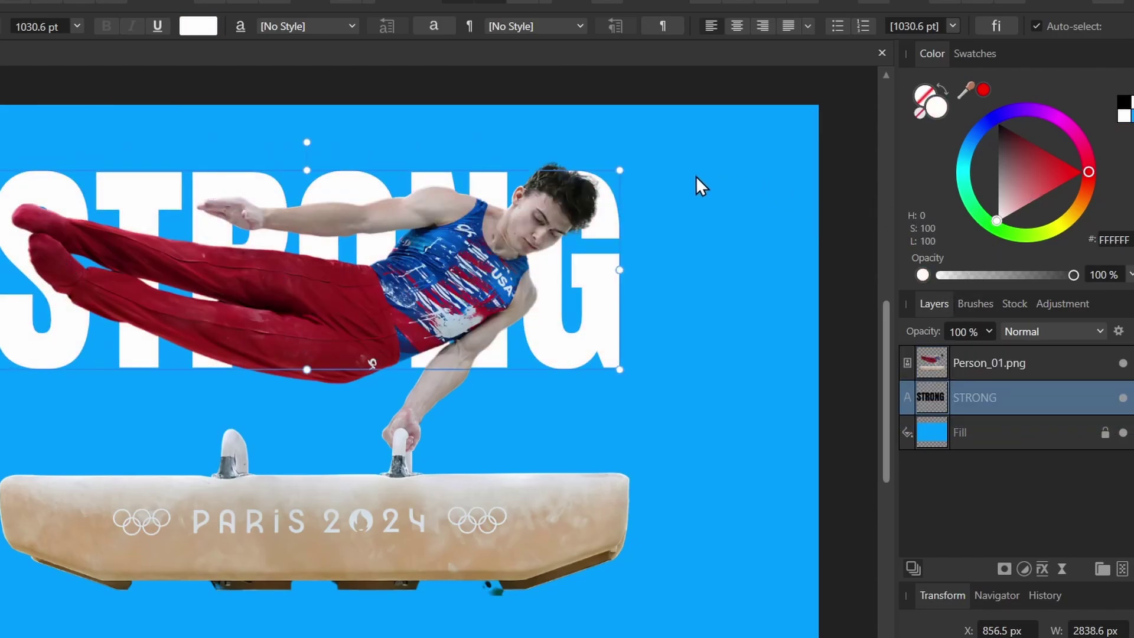
left_click_drag(620, 171, 664, 151)
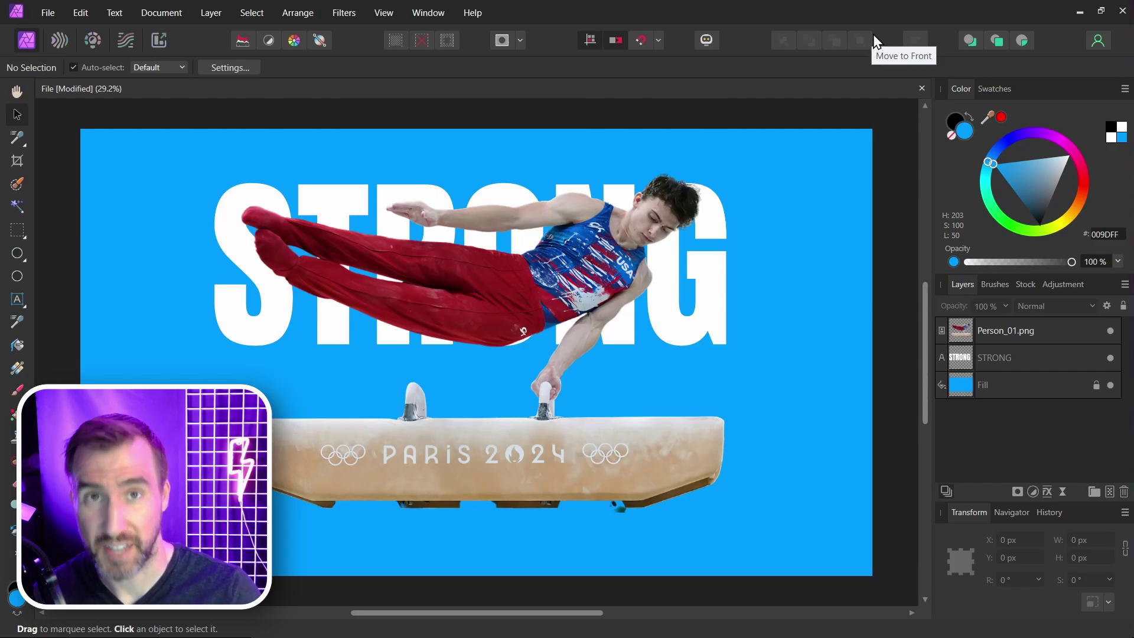
Step: Mask the Person_01.png layer with an inverted pixel selection made from the STRONG text layer
left_click(1070, 361)
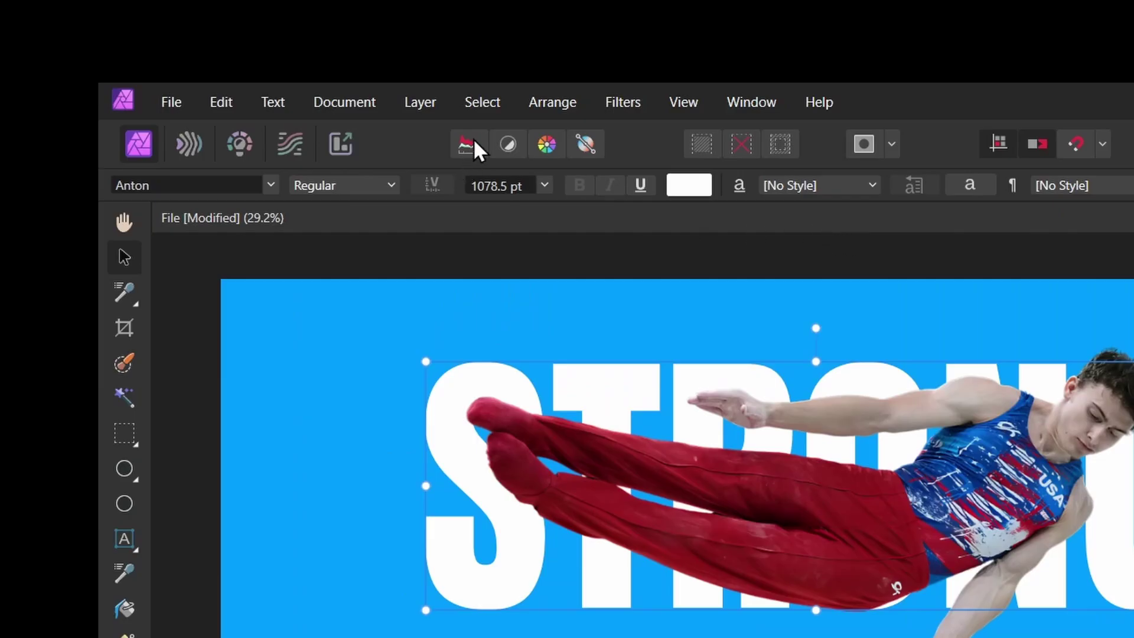
left_click(251, 13)
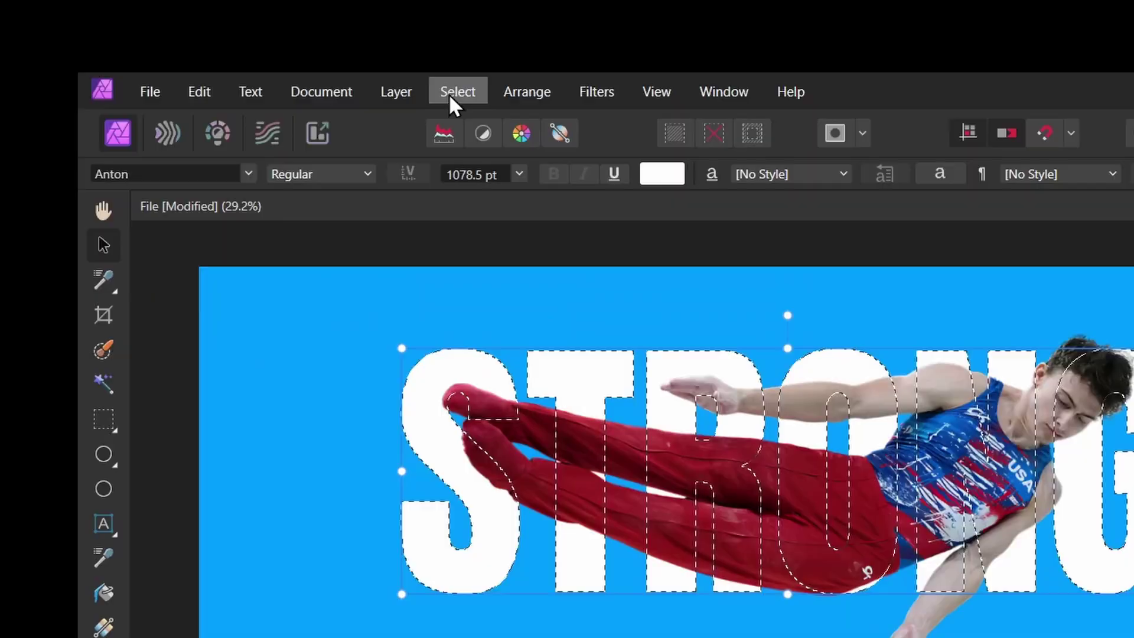
left_click(455, 91)
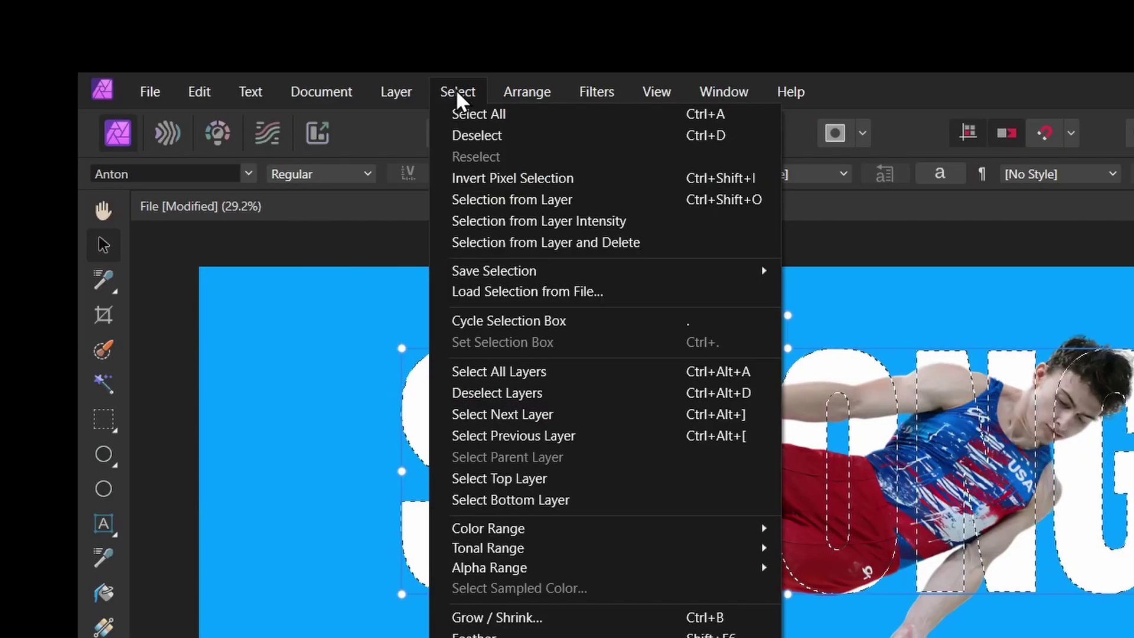
left_click(529, 177)
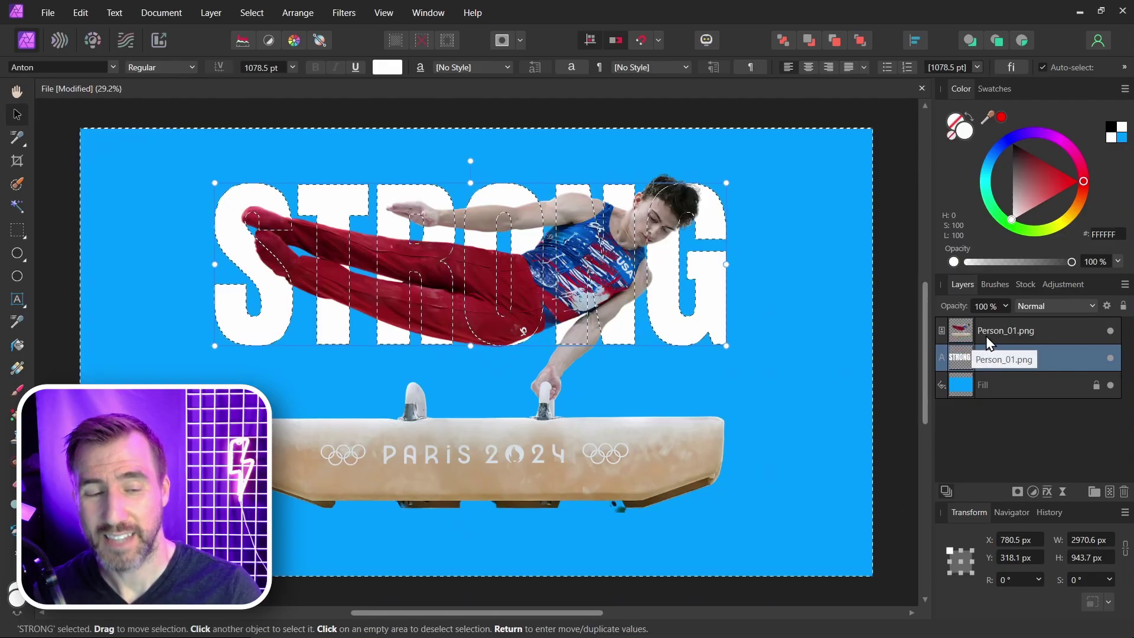
left_click(976, 327)
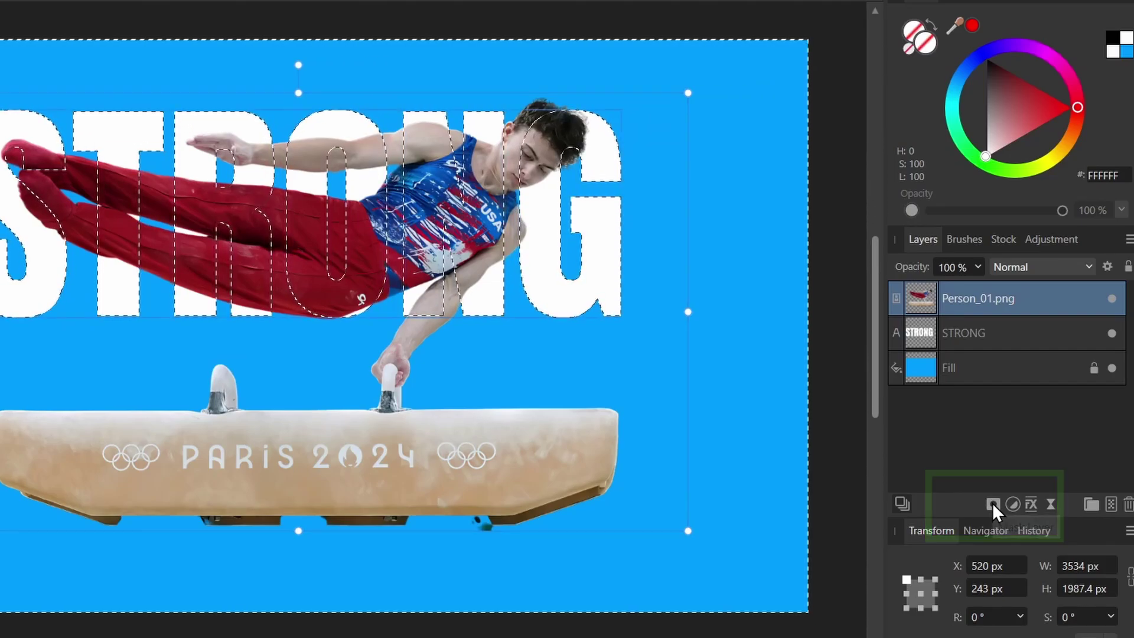
left_click(992, 503)
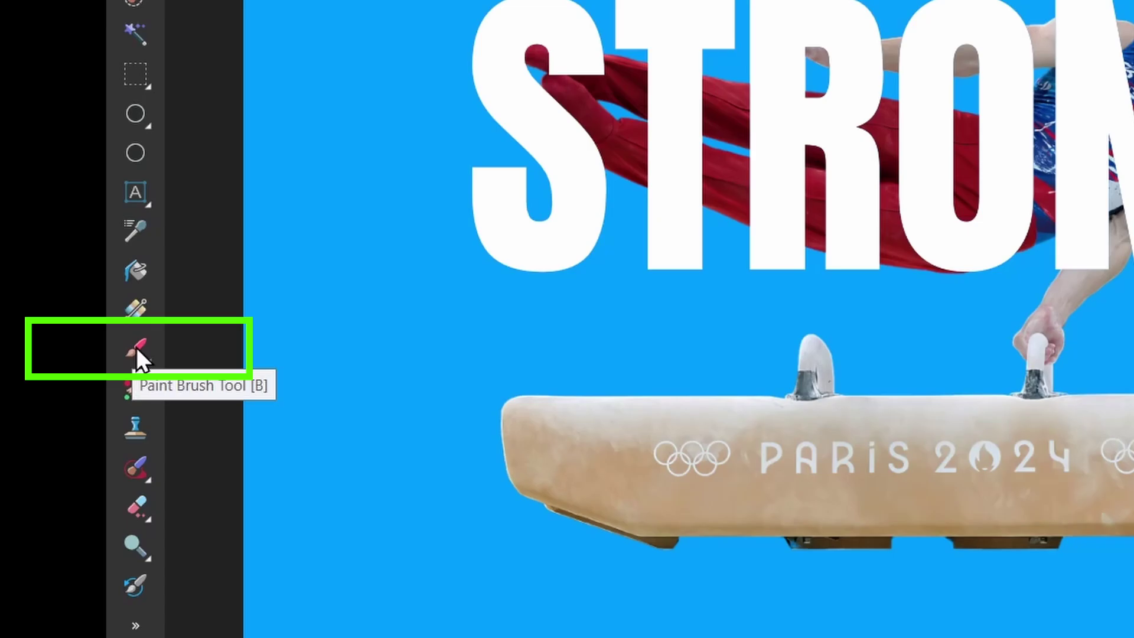
Step: Paint white on the mask with a 146 px brush to bring the gymnast's head, arms and torso in front of the letters
left_click(137, 348)
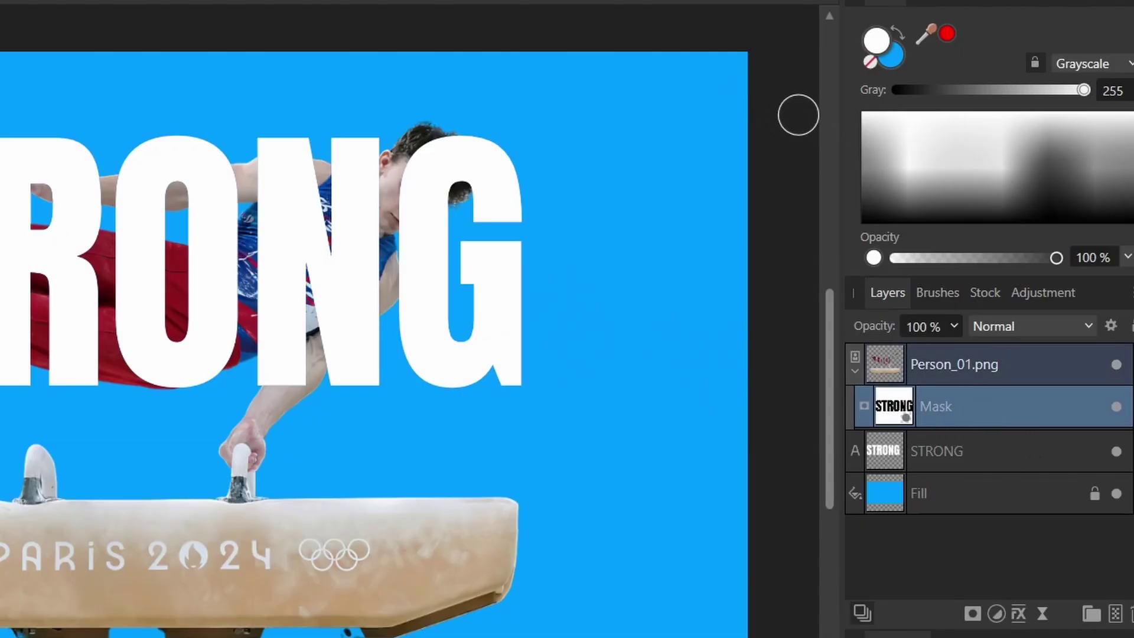
left_click_drag(794, 160, 746, 162)
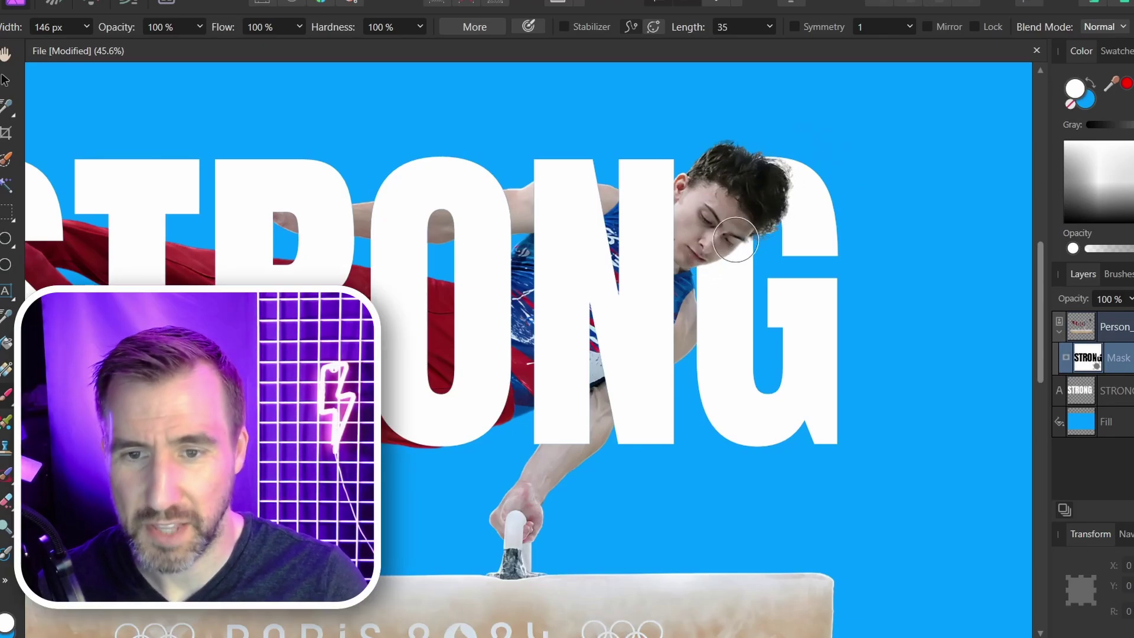
mouse_move(716, 301)
left_mouse_down()
mouse_move(711, 345)
mouse_move(674, 276)
left_mouse_up()
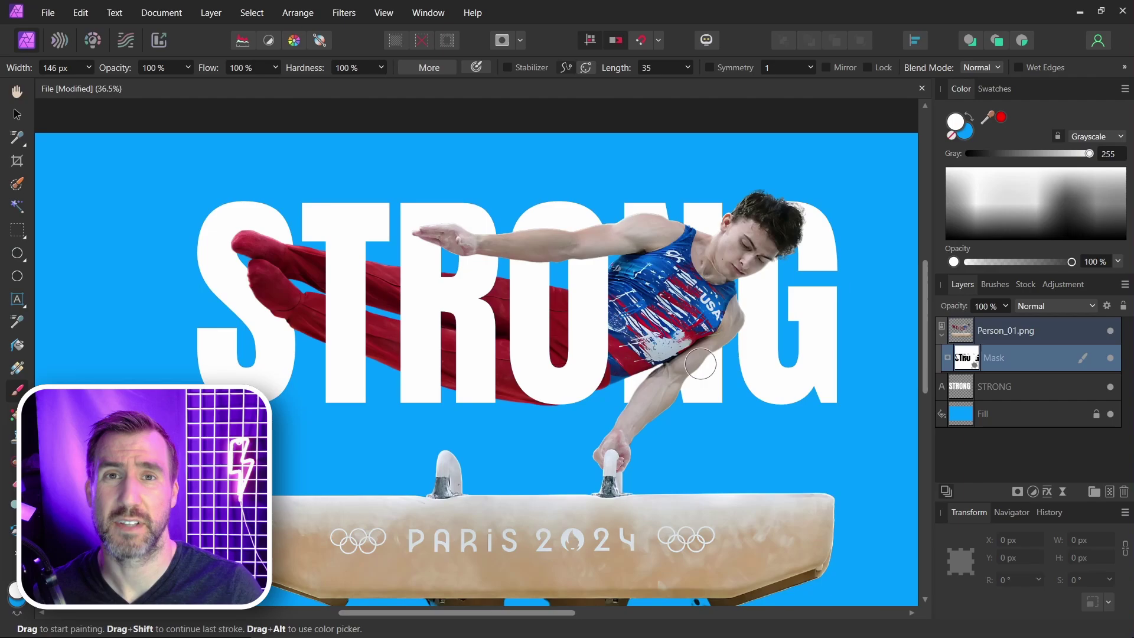
Step: Load the STRONG layer as a selection and paint black on the mask to restore the letter O's edge beside the torso
scroll(690, 340, "up", 2, "ctrl")
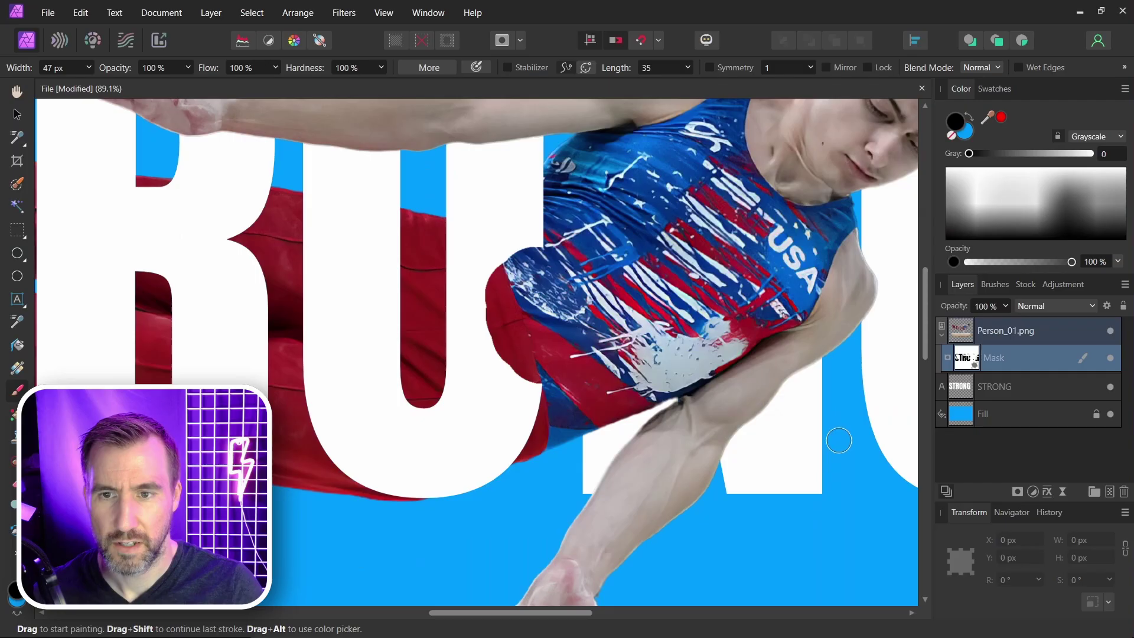
left_click(983, 384)
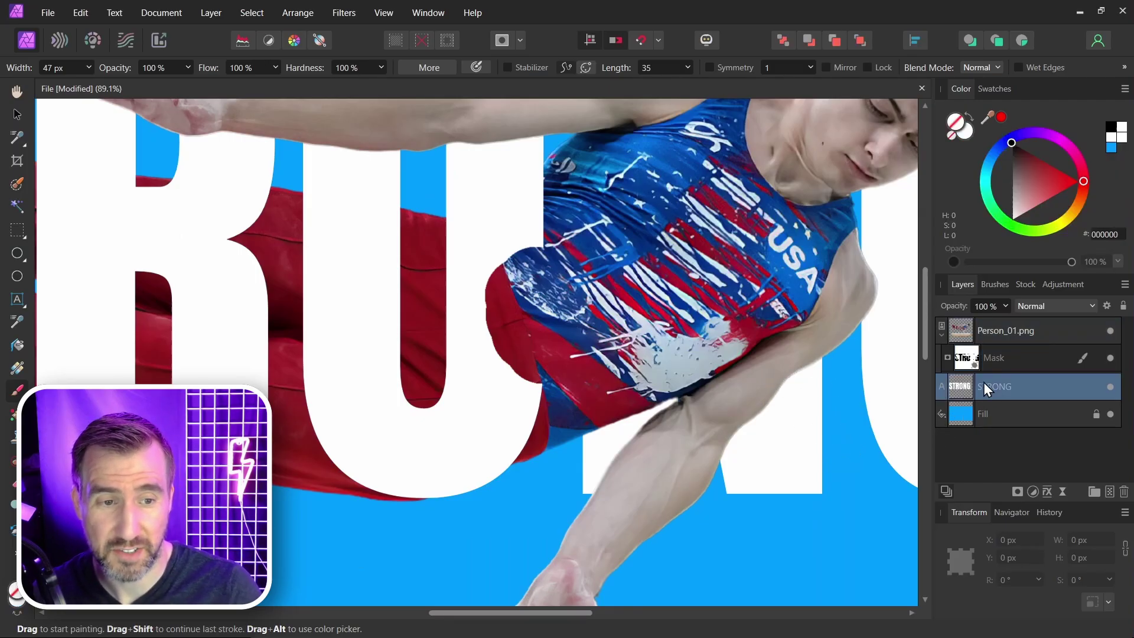
left_click(252, 12)
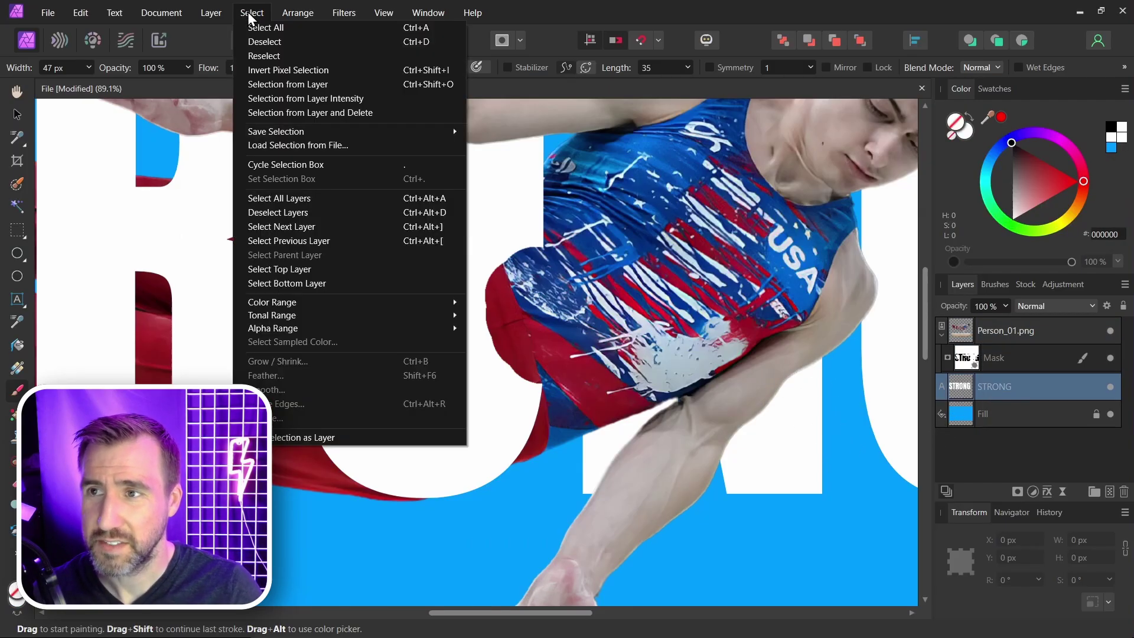
left_click(286, 84)
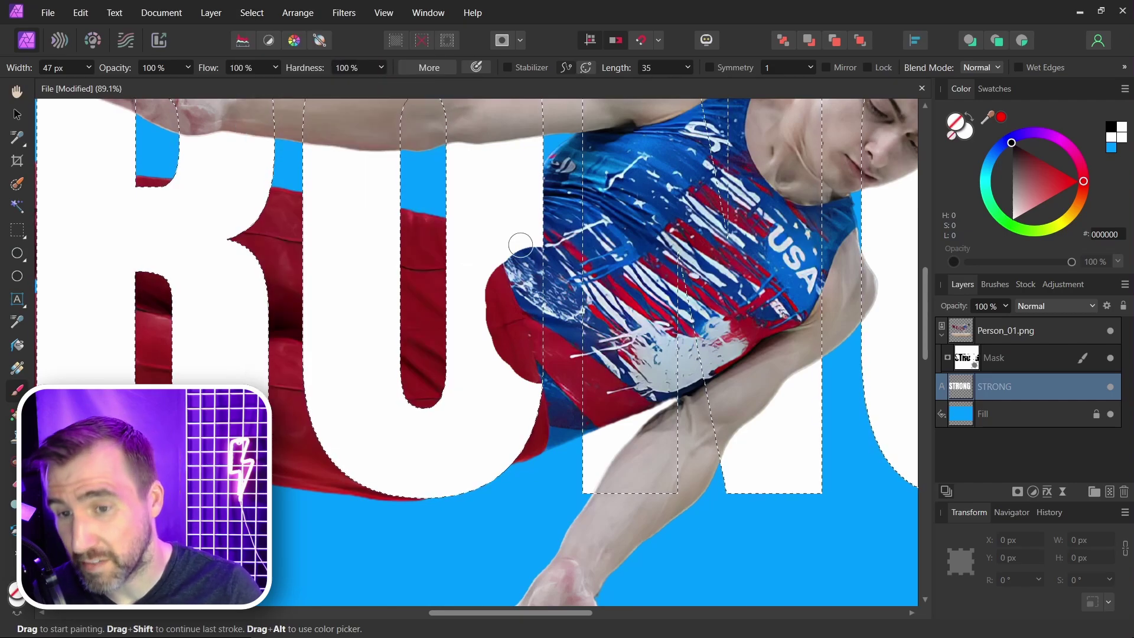
left_click_drag(1044, 190, 989, 136)
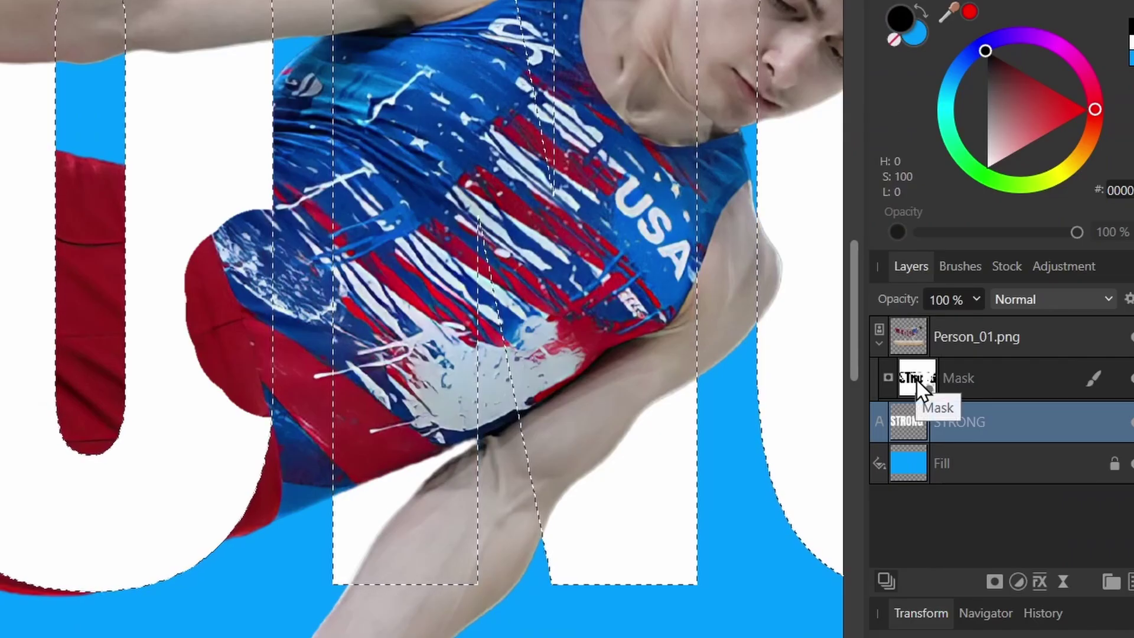
left_click(921, 387)
mouse_move(266, 295)
left_mouse_down()
mouse_move(242, 218)
mouse_move(197, 363)
mouse_move(226, 267)
mouse_move(251, 332)
mouse_move(260, 307)
mouse_move(251, 225)
mouse_move(263, 136)
mouse_move(253, 96)
left_mouse_up()
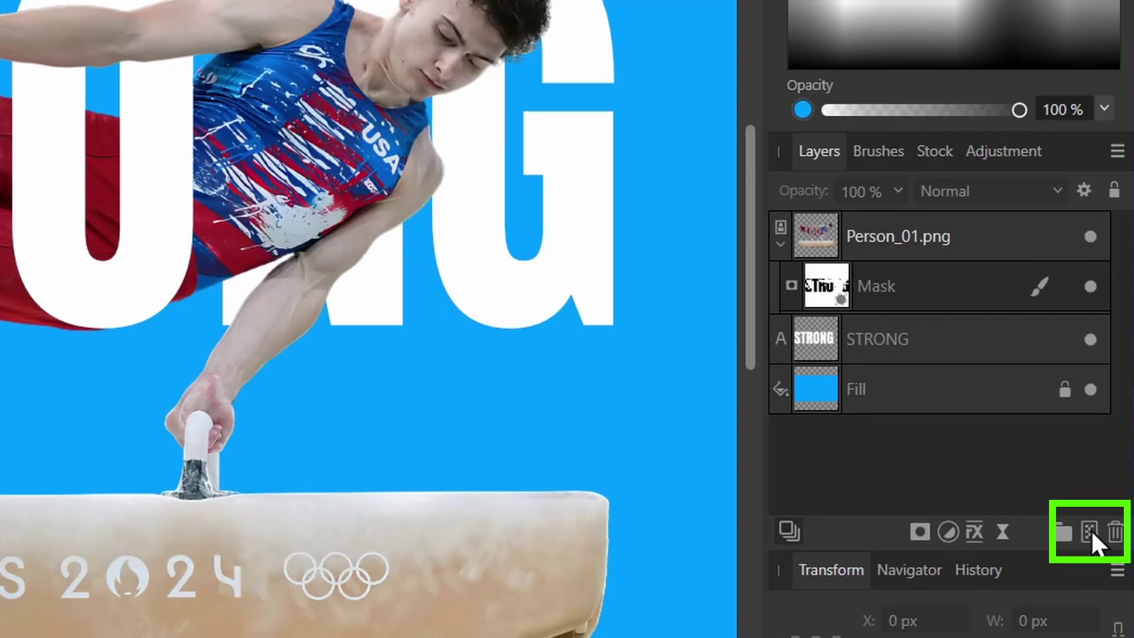
Step: Add a new pixel layer above Person_01.png and rename it Shadow
left_click(1090, 529)
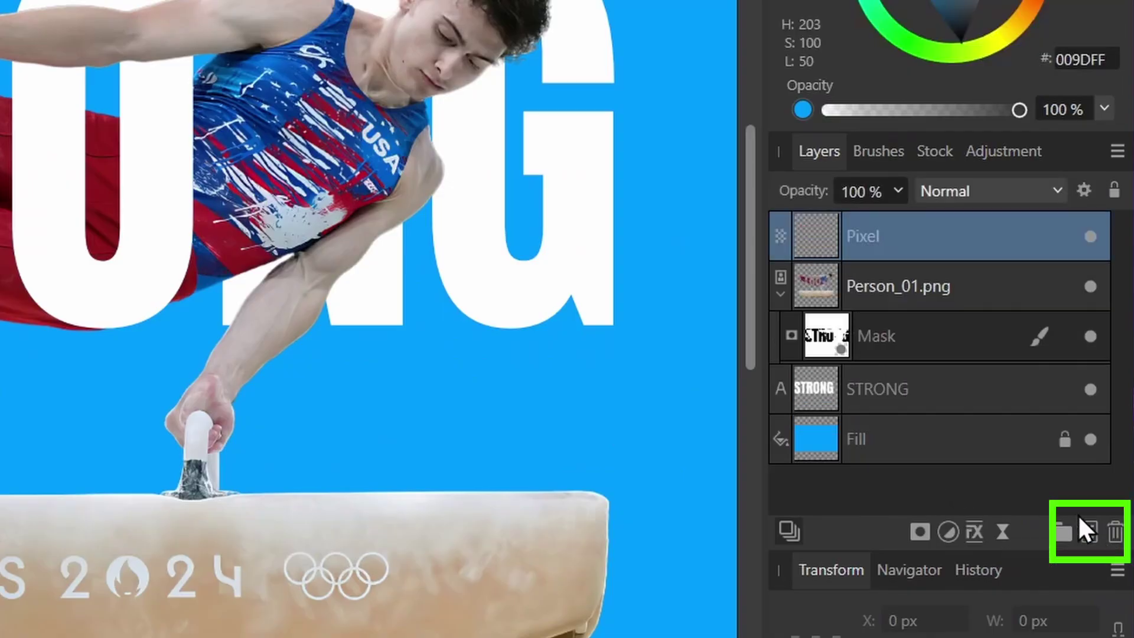
key("Return")
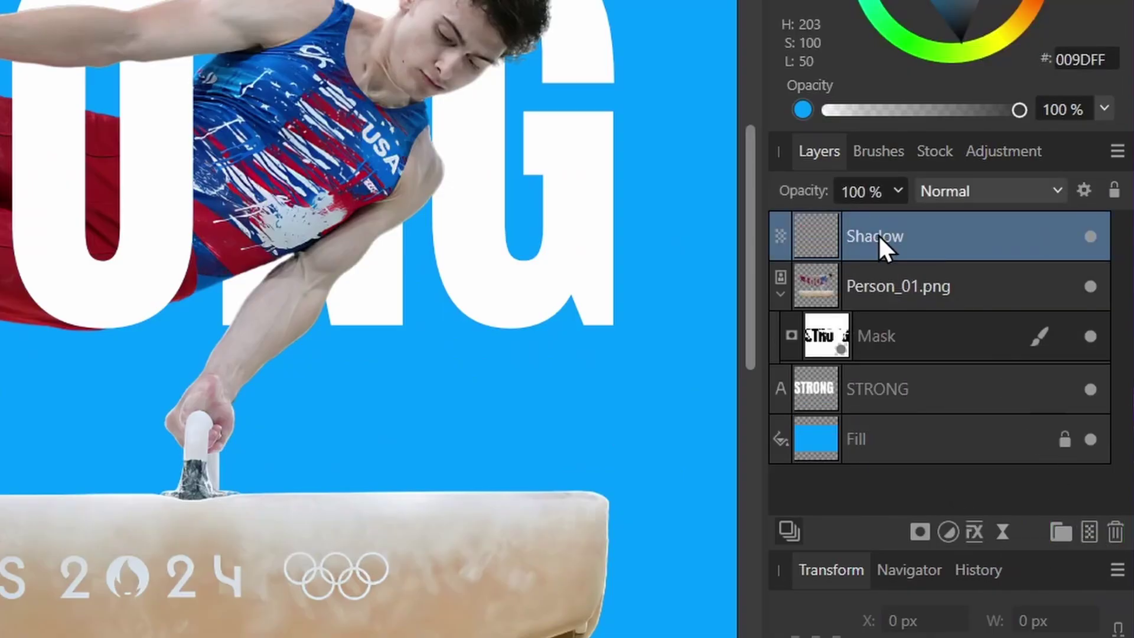
Step: Clip the Shadow layer inside the STRONG text layer and set up a Basic round paint brush with a grey colour
left_click_drag(825, 242, 886, 390)
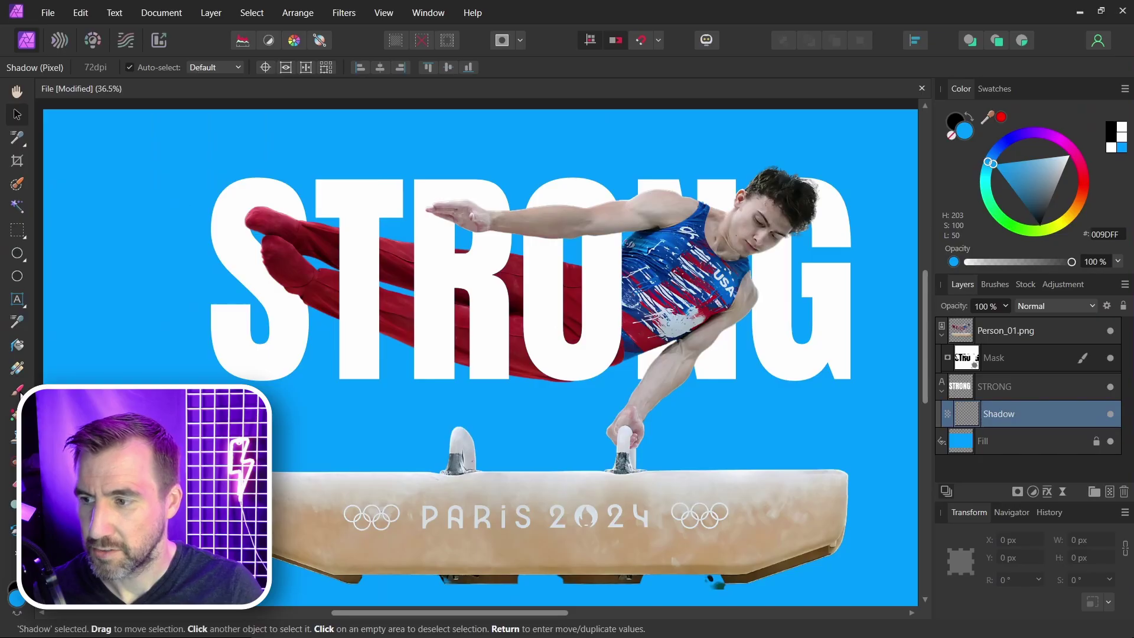
key("b")
mouse_move(1016, 213)
left_mouse_down()
mouse_move(1010, 172)
mouse_move(1004, 179)
left_mouse_up()
left_click(994, 284)
left_click(994, 307)
left_click(980, 338)
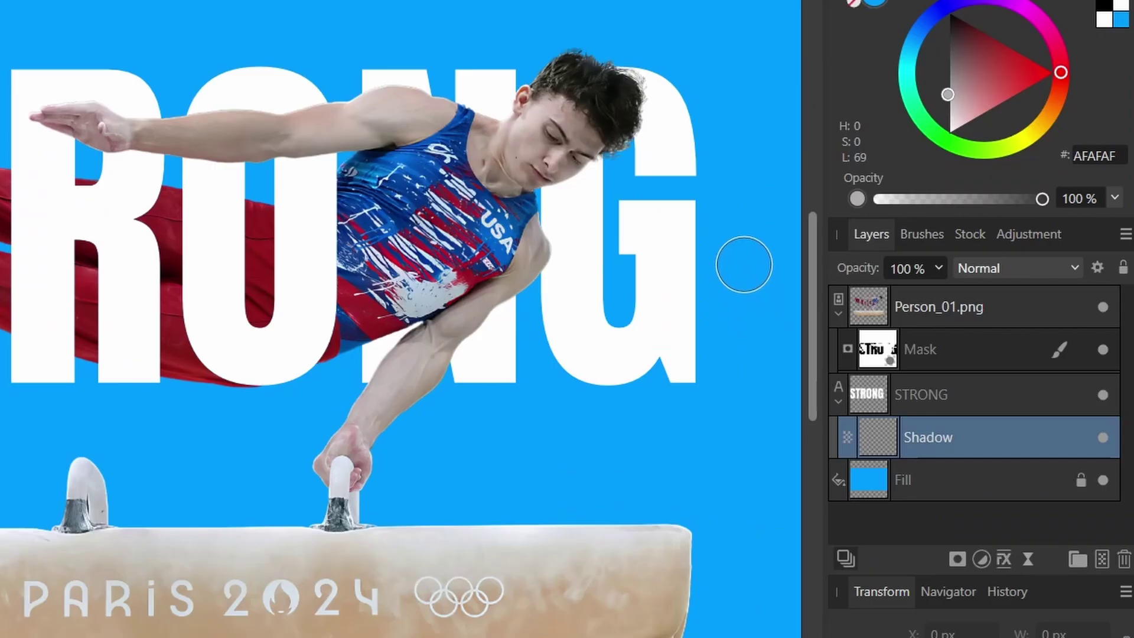
Step: Try broad diagonal AFAFAF grey strokes across the letters to test the clipping, and undo them
left_click_drag(854, 297, 812, 377)
left_click_drag(730, 197, 555, 397)
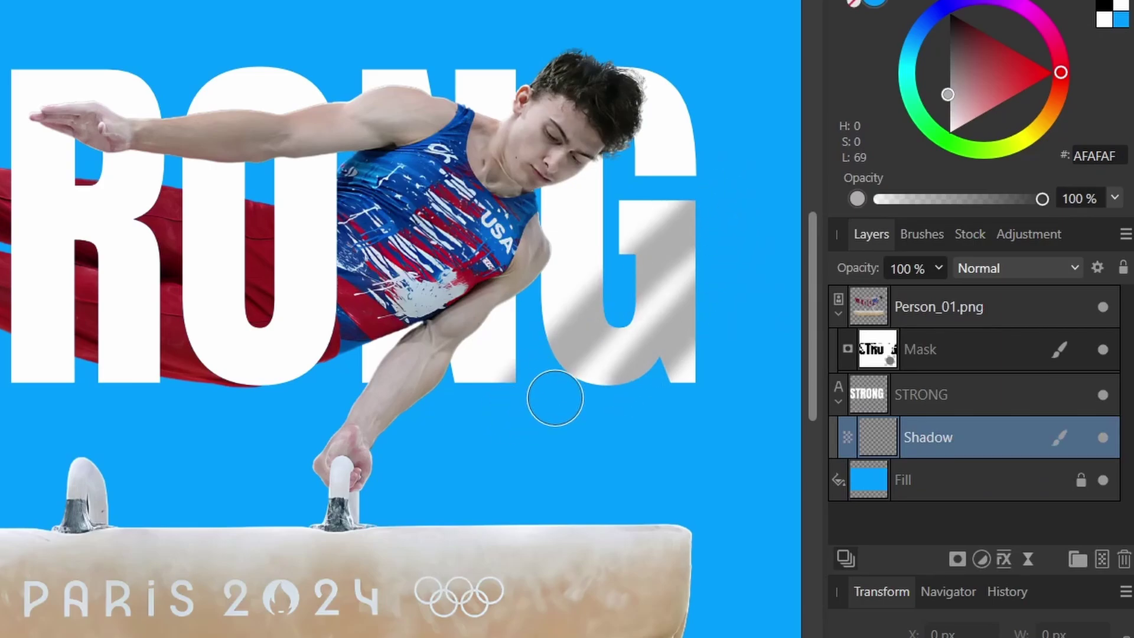
left_click_drag(672, 87, 449, 366)
left_click_drag(578, 25, 181, 321)
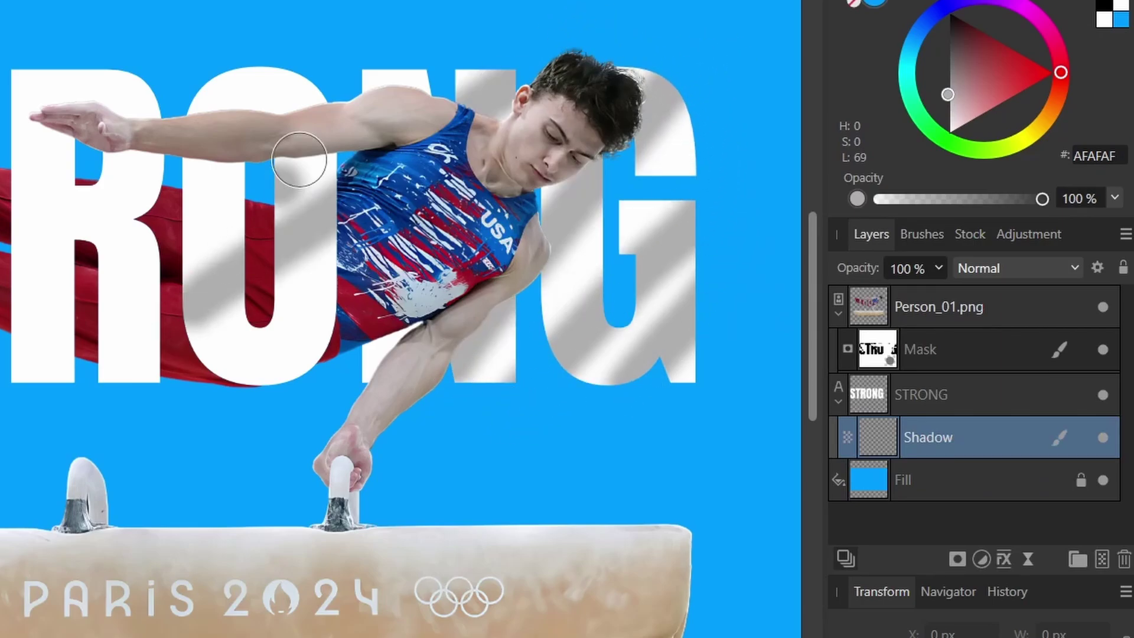
left_click_drag(336, 45, 2, 233)
key("ctrl+z")
key("ctrl+z")
key("ctrl+z")
key("ctrl+z")
key("ctrl+z")
key("ctrl+z")
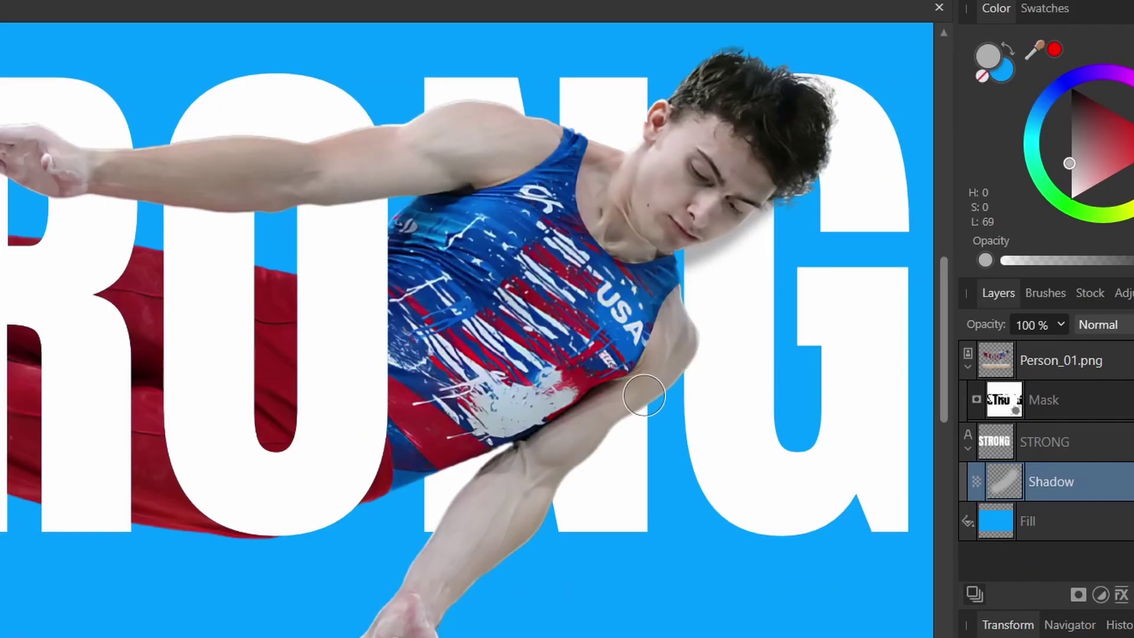
Step: Paint soft AFAFAF grey shadows on the letters beside the gymnast's arms, hand and feet, and set the Shadow layer's blend mode to Multiply
left_click_drag(569, 465, 543, 498)
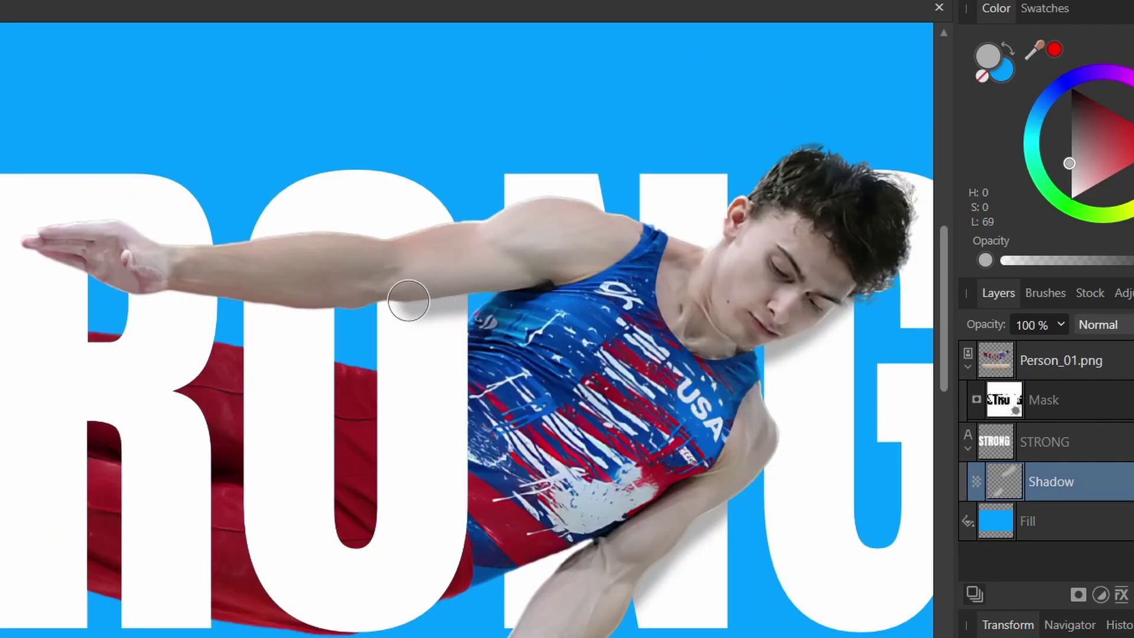
left_click_drag(311, 307, 47, 263)
left_click_drag(262, 371, 405, 339)
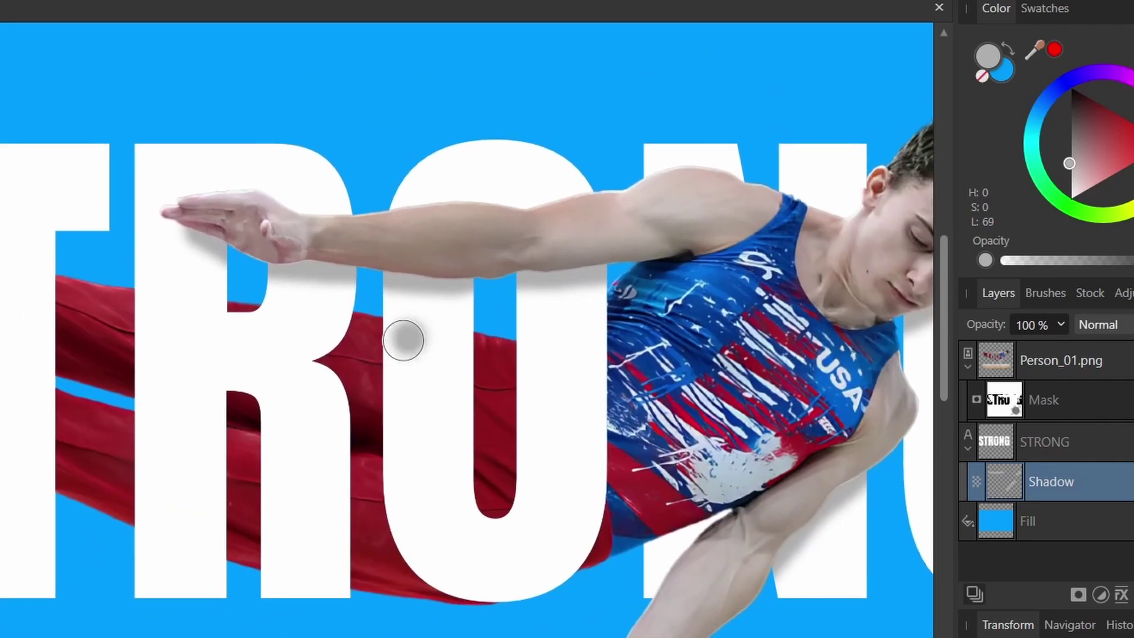
left_click_drag(1, 416, 76, 452)
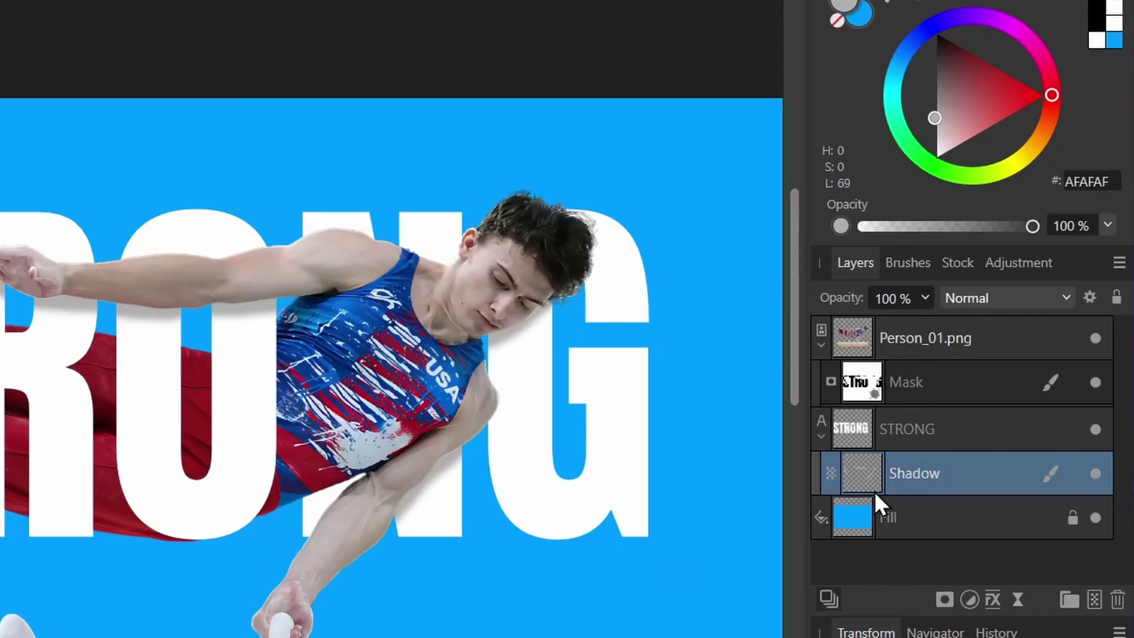
left_click(976, 296)
left_click(980, 384)
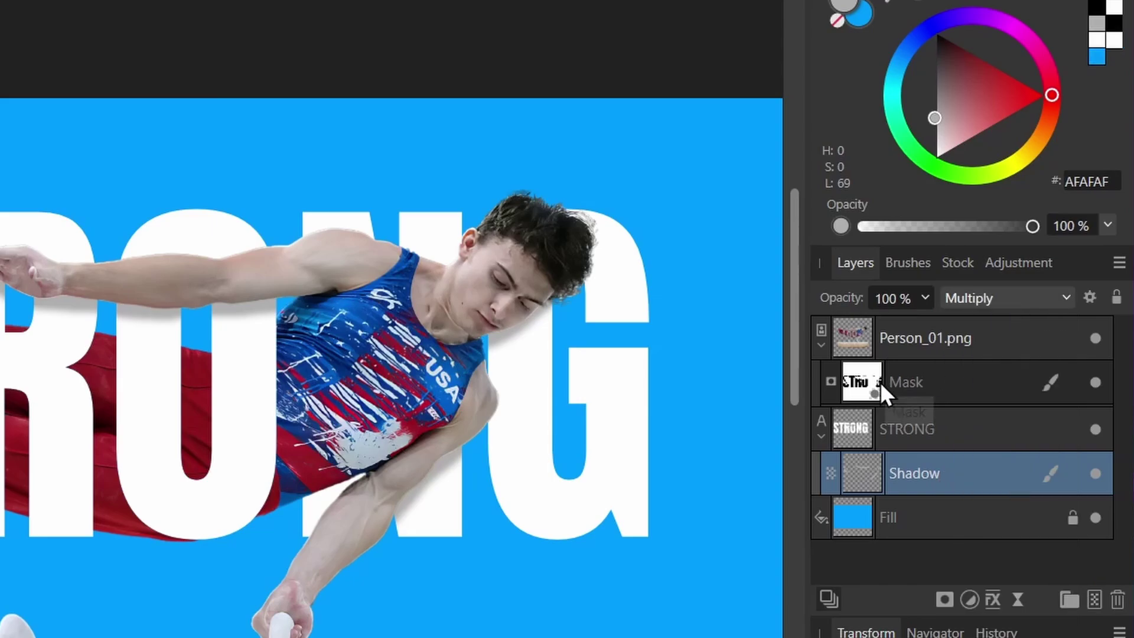
Step: Add a Vibrance adjustment to the Person_01.png layer and raise its vibrance and saturation
left_click(925, 337)
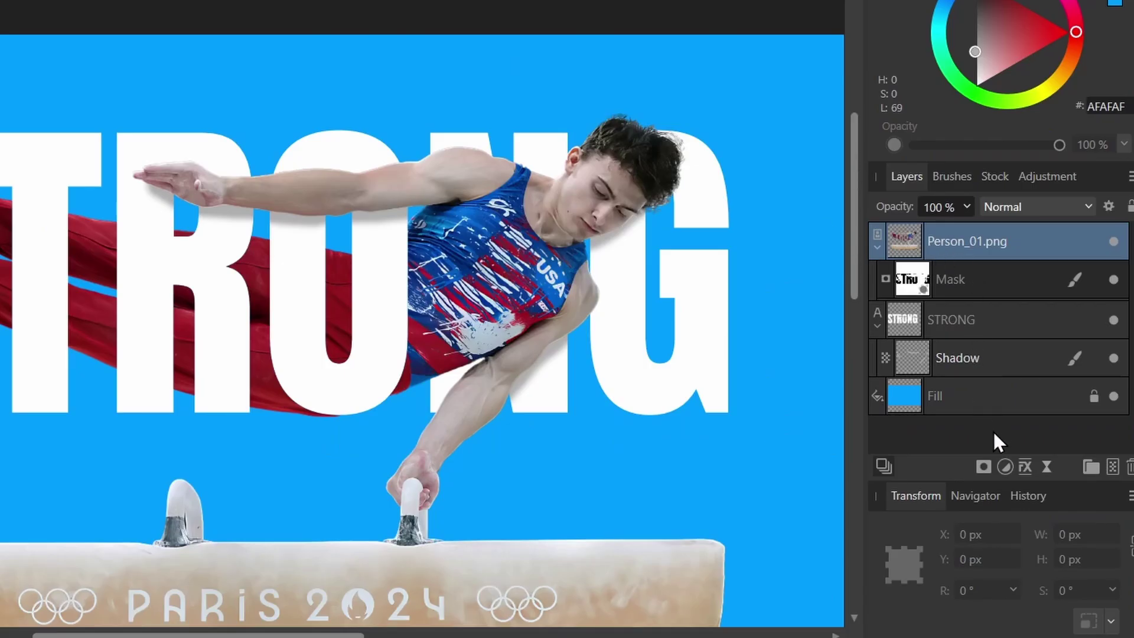
left_click(1005, 467)
left_click(994, 144)
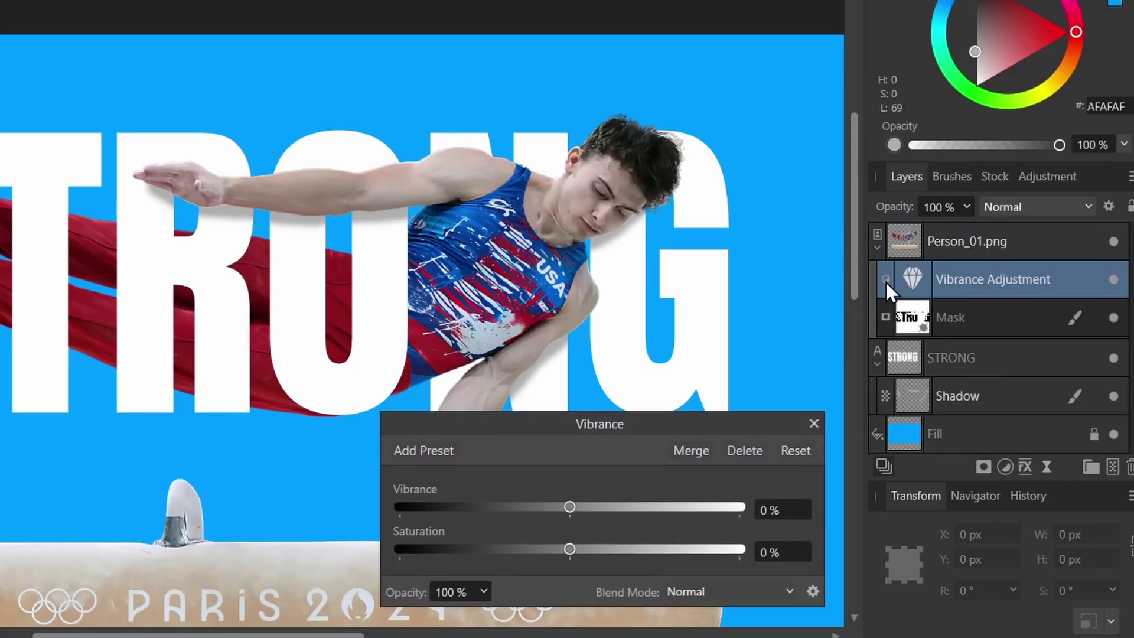
left_click_drag(714, 515, 717, 512)
left_click(619, 550)
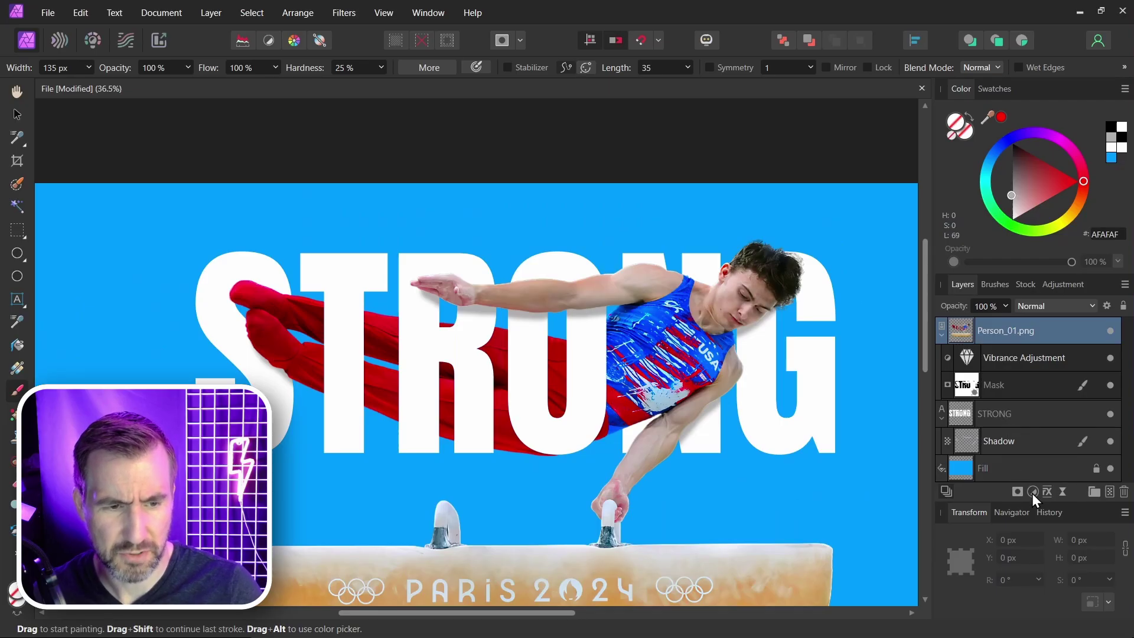
Step: Add a Curves adjustment to Person_01.png with a slight S-curve, lowering the shadows and raising the highlight node to X 0.815, Y 0.85
left_click(1005, 467)
left_click(1027, 317)
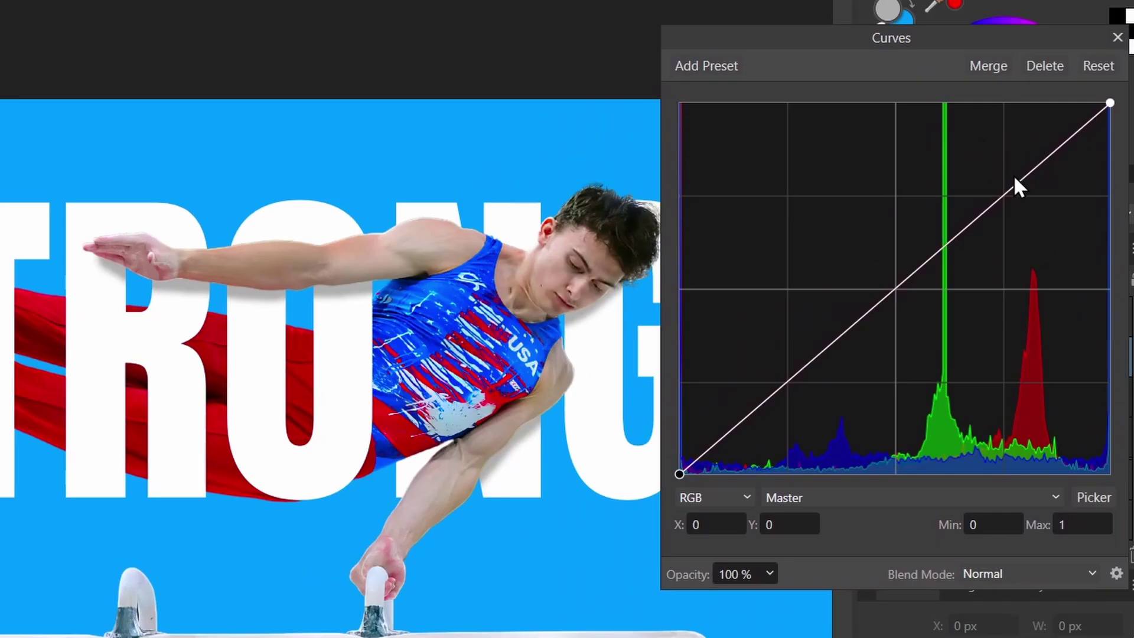
left_click_drag(1032, 174, 1030, 166)
left_click_drag(770, 396, 772, 402)
left_click_drag(1029, 164, 1031, 159)
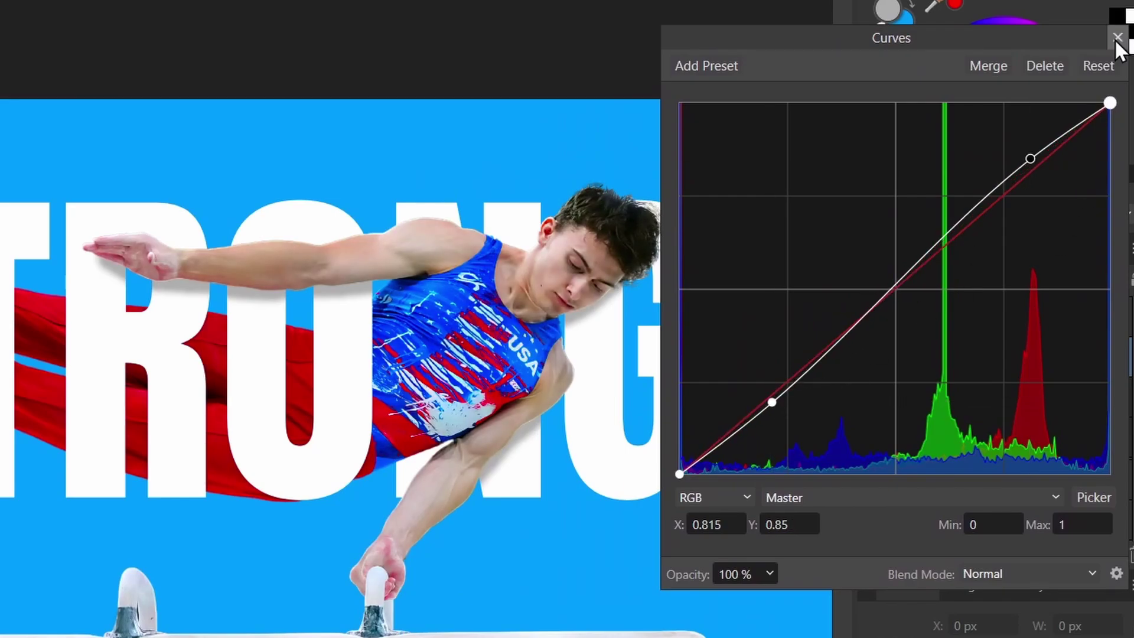
left_click(1117, 39)
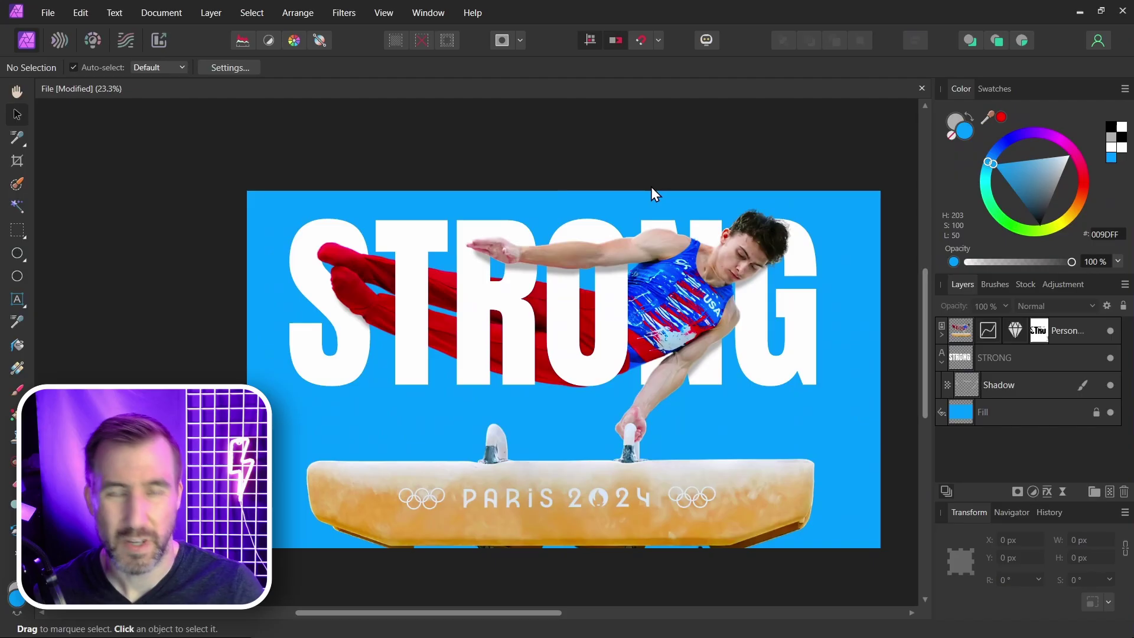
Step: Select the background Fill layer, try recolouring it to cyan 00FFF6, and undo the colour change
left_click(961, 414)
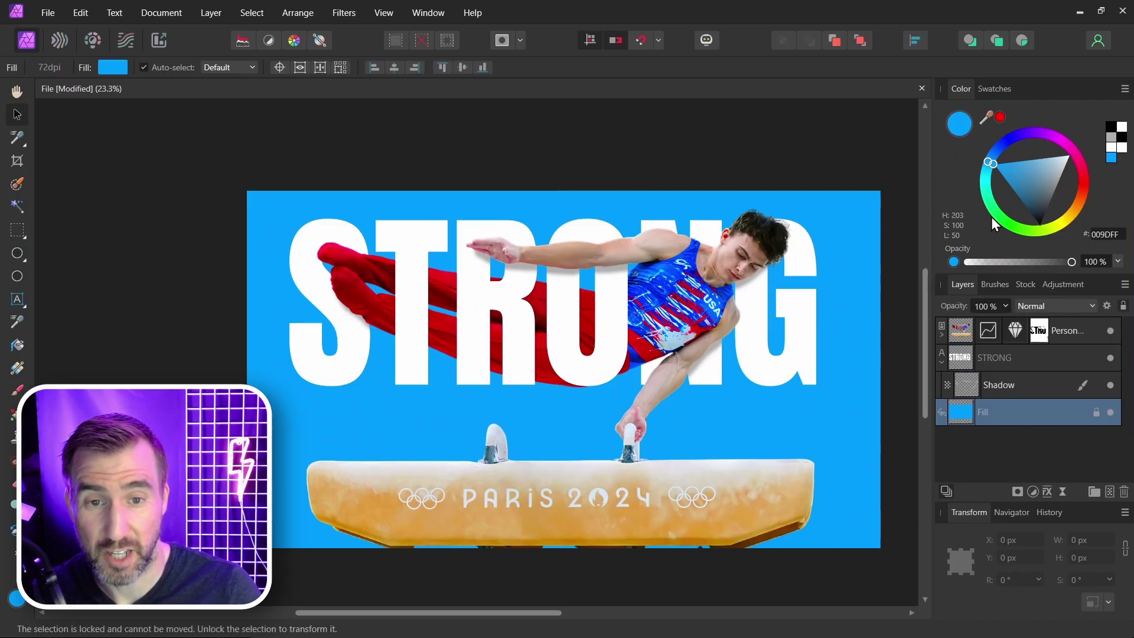
left_click_drag(987, 164, 991, 186)
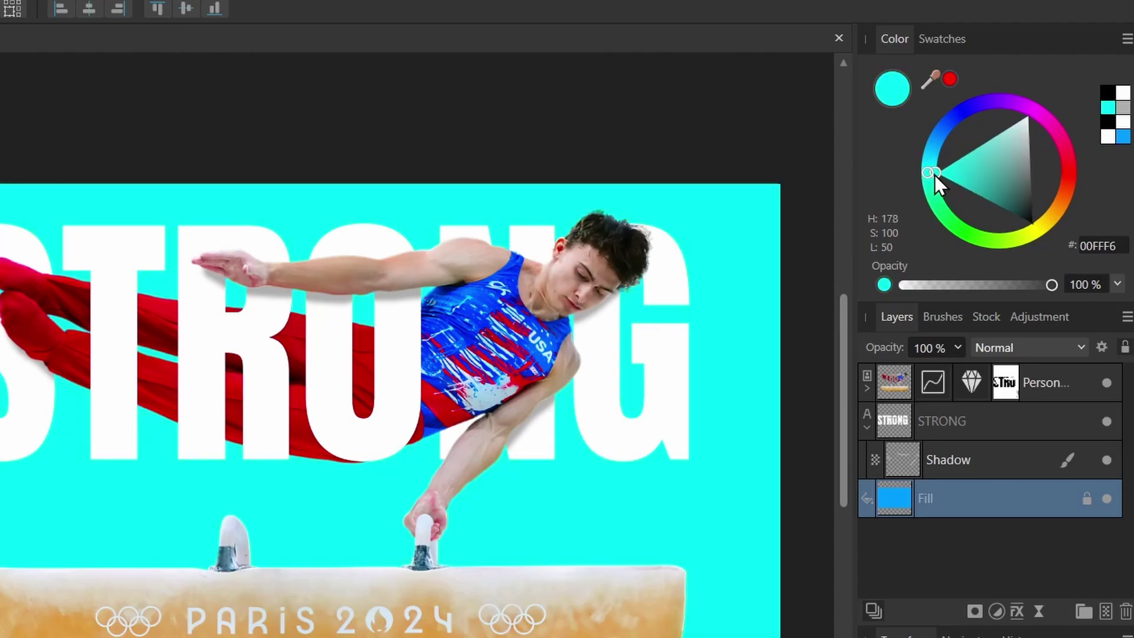
key("ctrl+z")
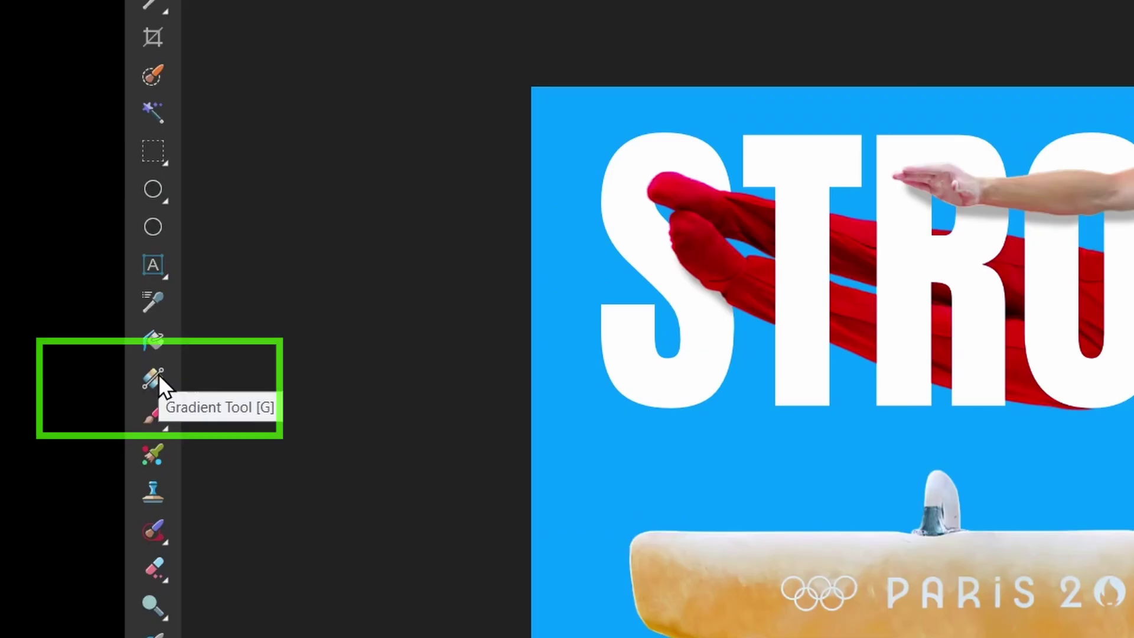
Step: Apply a radial gradient to the background Fill layer, running from near the canvas centre to its lower-right corner
left_click(158, 374)
left_click(416, 233)
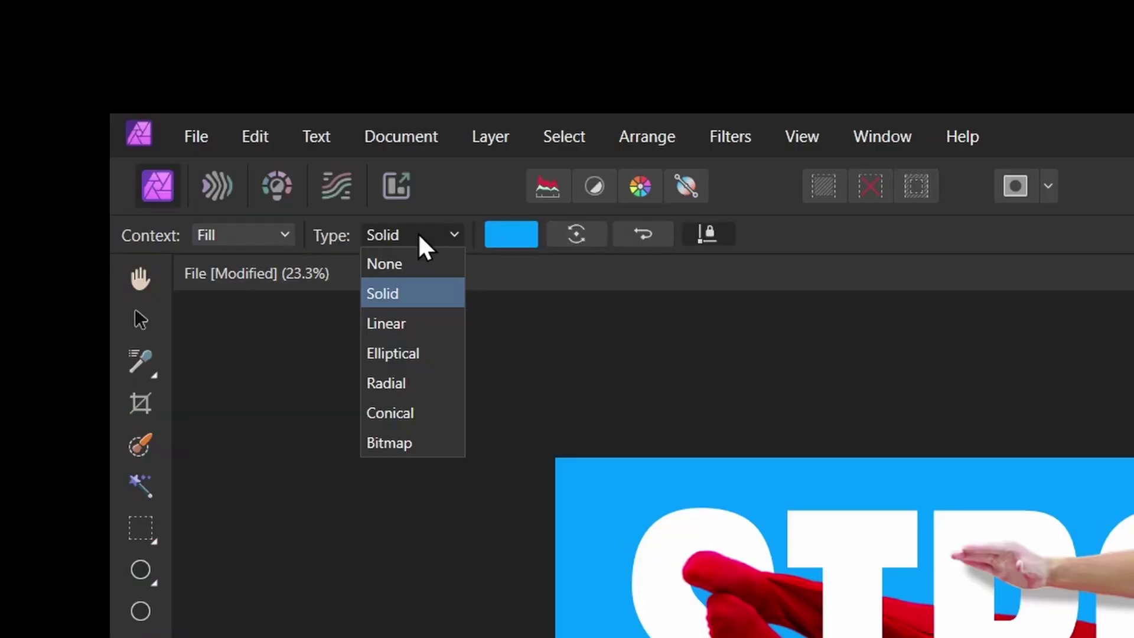
left_click(402, 385)
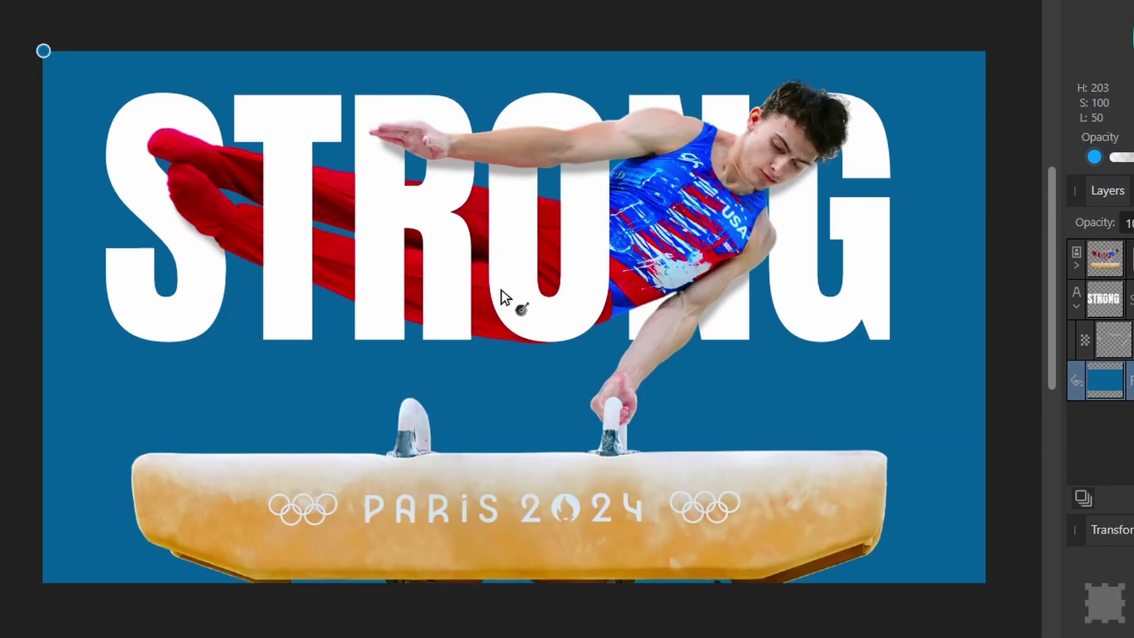
left_click_drag(566, 342, 945, 537)
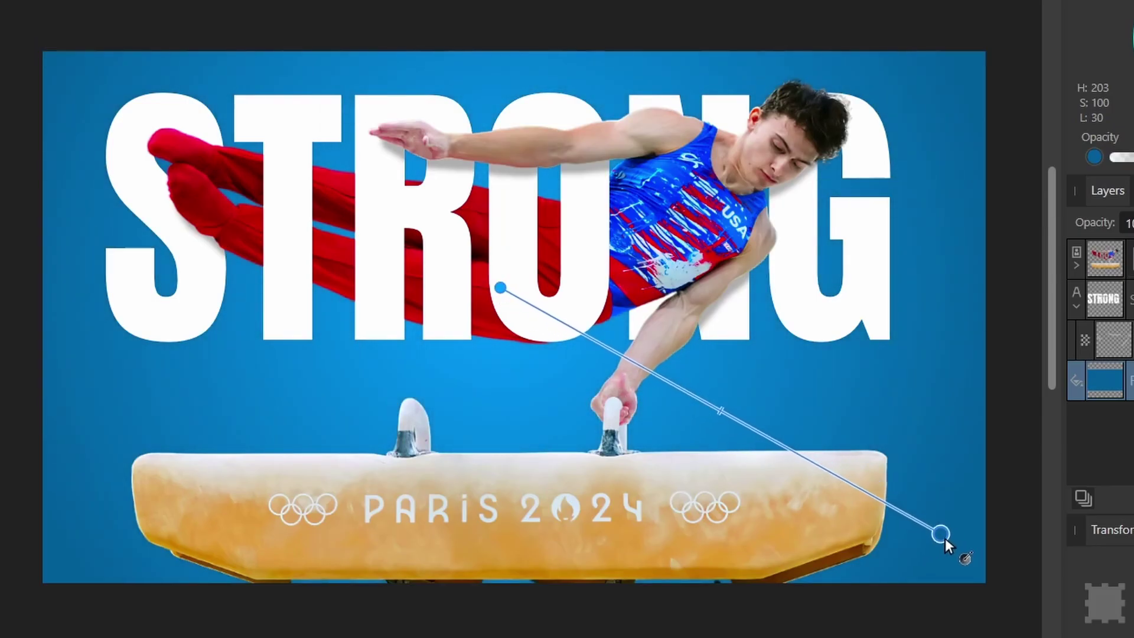